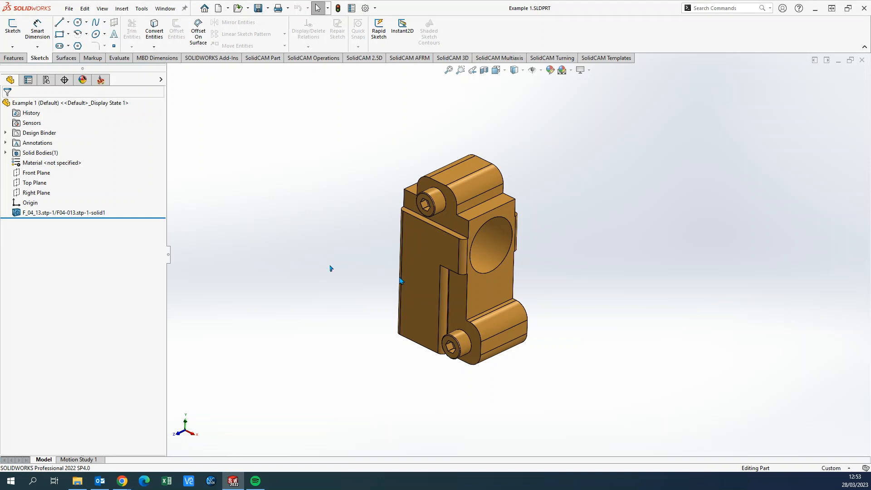
{"action": "middle_click_drag", "start_coordinate": [428, 269], "coordinate": [525, 194]}
{"action": "middle_click_drag", "start_coordinate": [584, 259], "coordinate": [585, 258]}
{"action": "right_click", "coordinate": [585, 258]}
{"action": "left_click", "coordinate": [566, 236]}
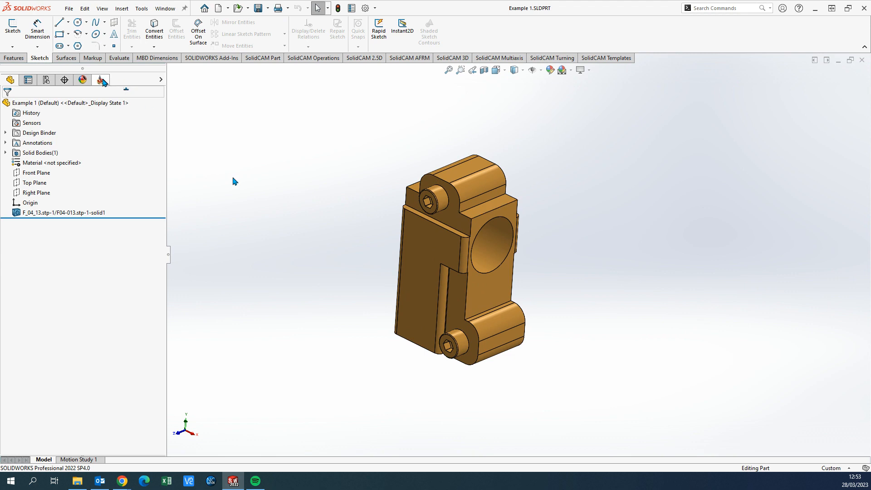
Create a new external milling CAM-Part named Example 1 in the model file's directory, using metric units
{"action": "left_click", "coordinate": [102, 81]}
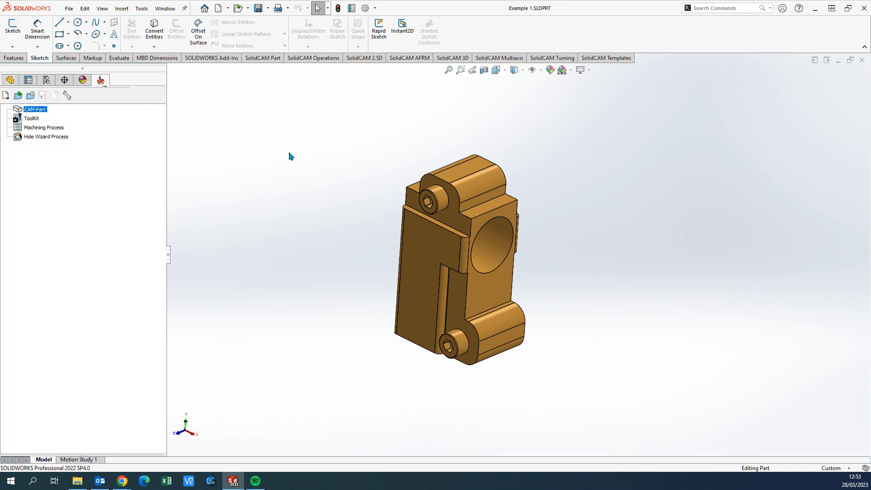
{"action": "right_click", "coordinate": [325, 174]}
{"action": "left_click", "coordinate": [305, 163]}
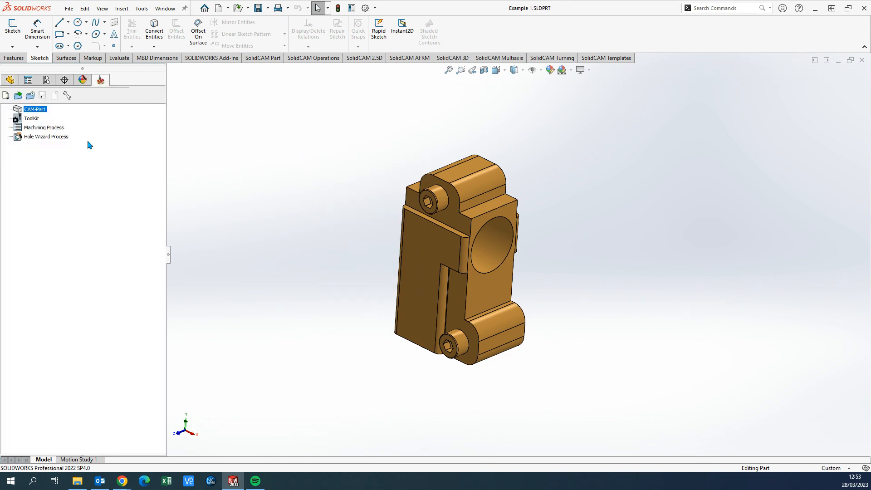
{"action": "left_click", "coordinate": [8, 98]}
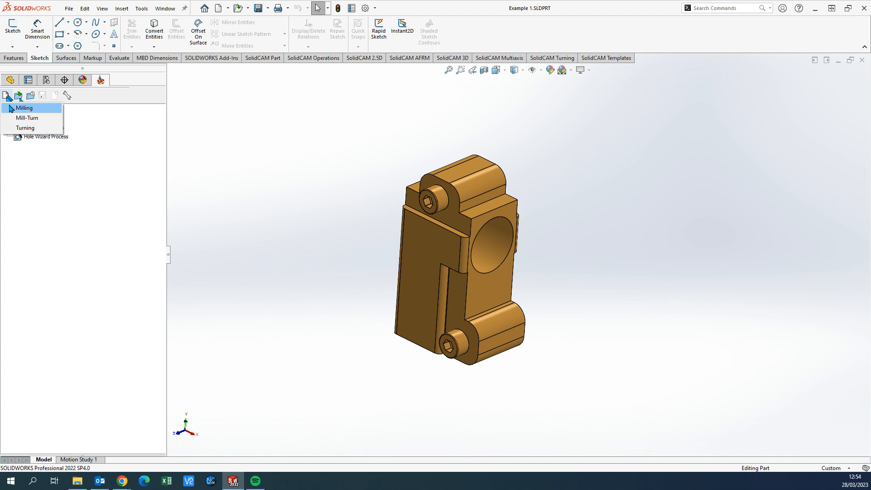
{"action": "left_click", "coordinate": [23, 108]}
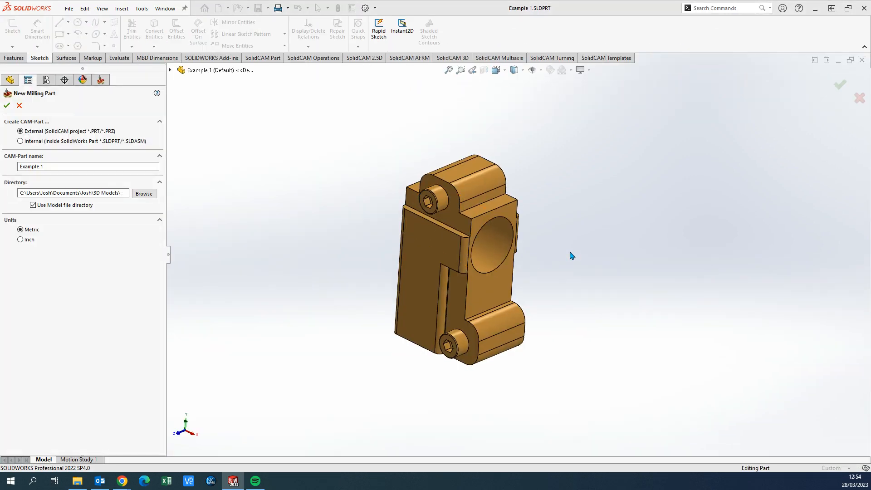
{"action": "middle_click_drag", "start_coordinate": [564, 261], "coordinate": [558, 270]}
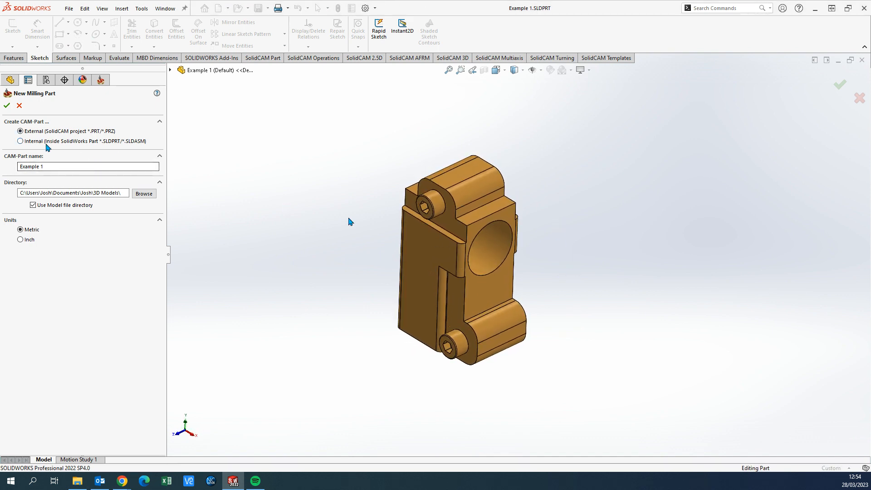
{"action": "left_click", "coordinate": [53, 166]}
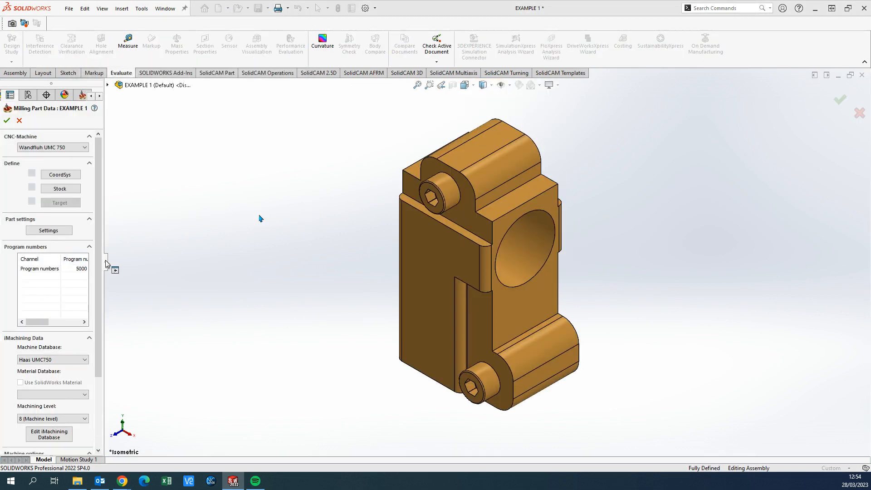
Choose Wandfluh UMC 750 as the CNC machine in the milling part data
{"action": "left_click_drag", "start_coordinate": [105, 260], "coordinate": [165, 270]}
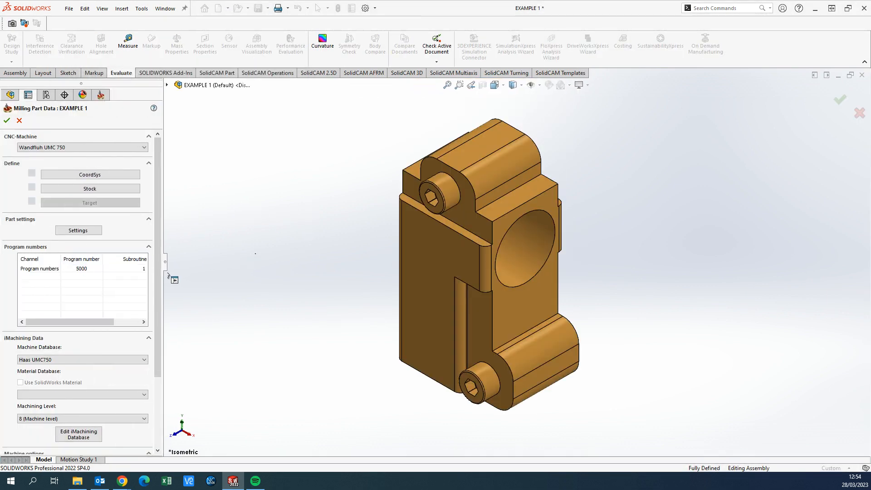
{"action": "scroll", "coordinate": [499, 281], "scroll_direction": "up", "scroll_amount": 2}
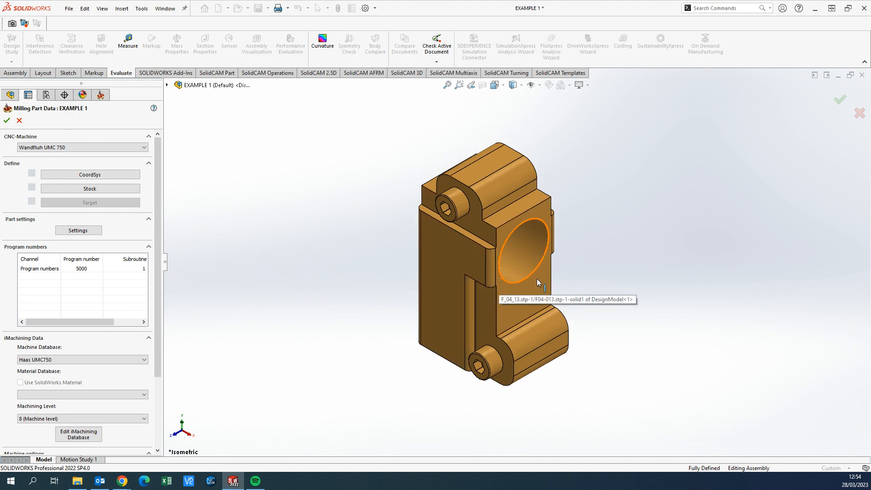
{"action": "left_click", "coordinate": [144, 148]}
{"action": "left_click", "coordinate": [91, 167]}
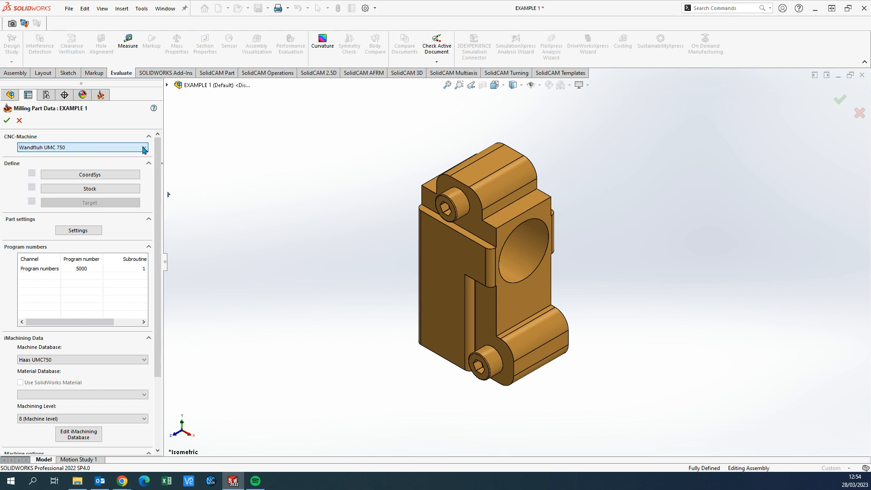
{"action": "scroll", "coordinate": [474, 242], "scroll_direction": "up", "scroll_amount": 3}
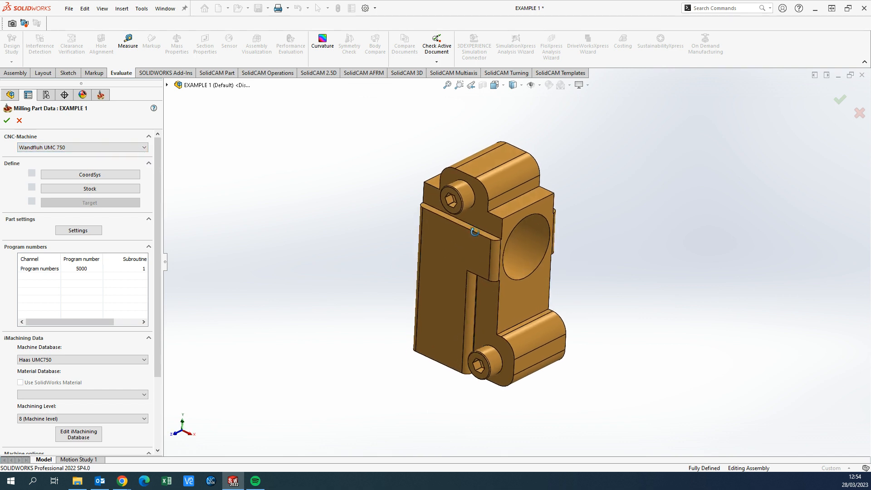
{"action": "middle_click_drag", "start_coordinate": [478, 235], "coordinate": [555, 264]}
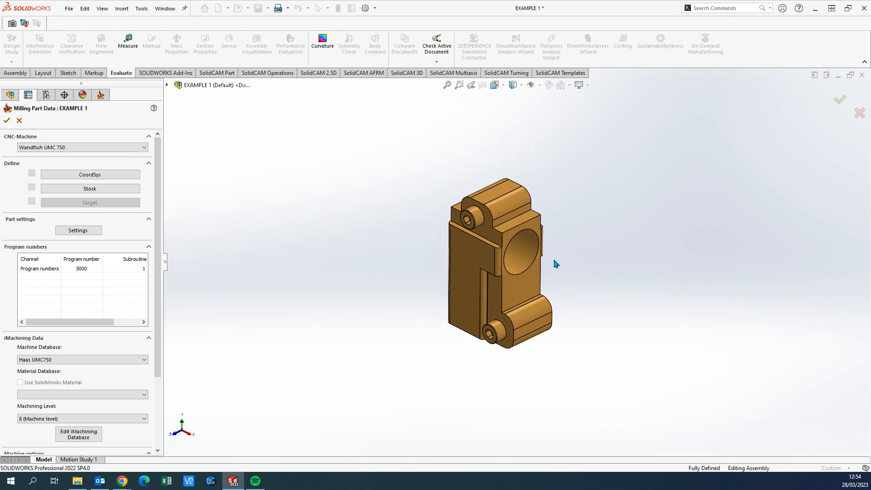
Start a coordinate system defined by Select face, with its origin at the top center of the model box
{"action": "left_click", "coordinate": [105, 174]}
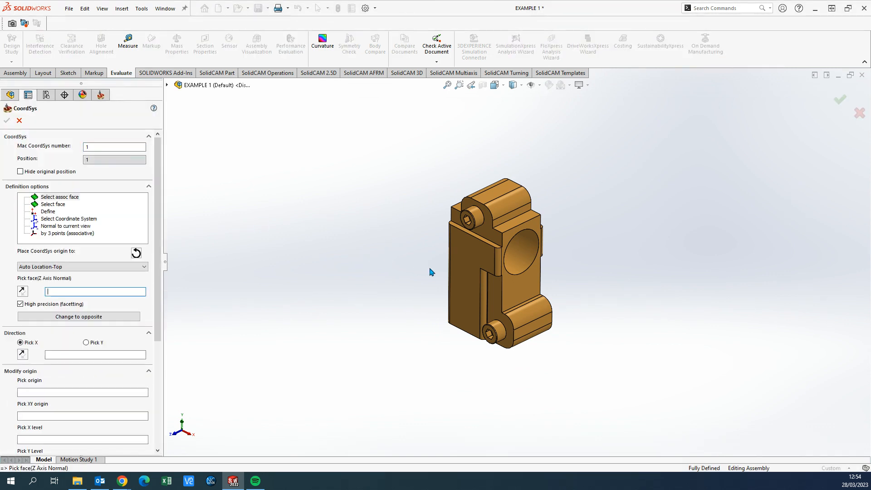
{"action": "middle_click_drag", "start_coordinate": [430, 256], "coordinate": [362, 260], "text": "ctrl"}
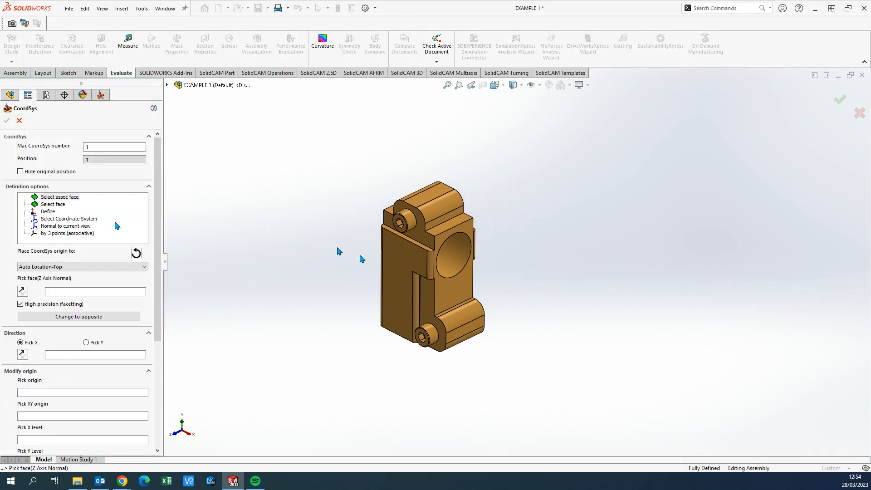
{"action": "left_click", "coordinate": [57, 204]}
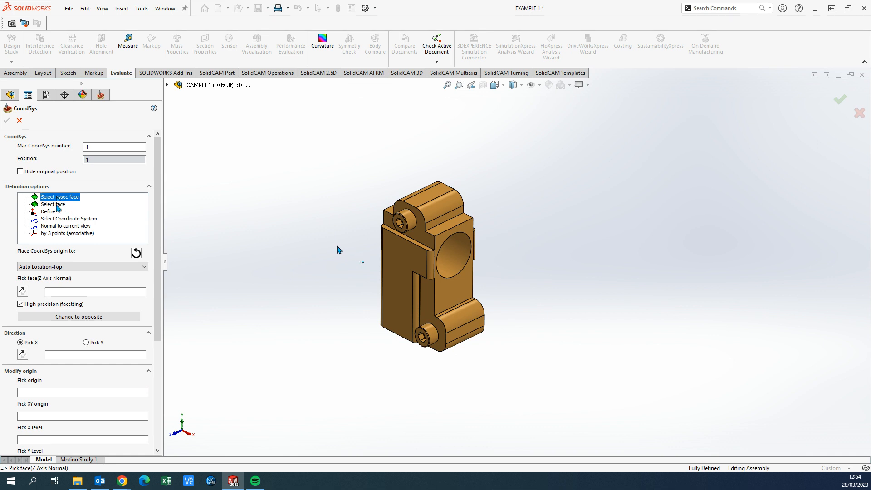
{"action": "left_click", "coordinate": [56, 204]}
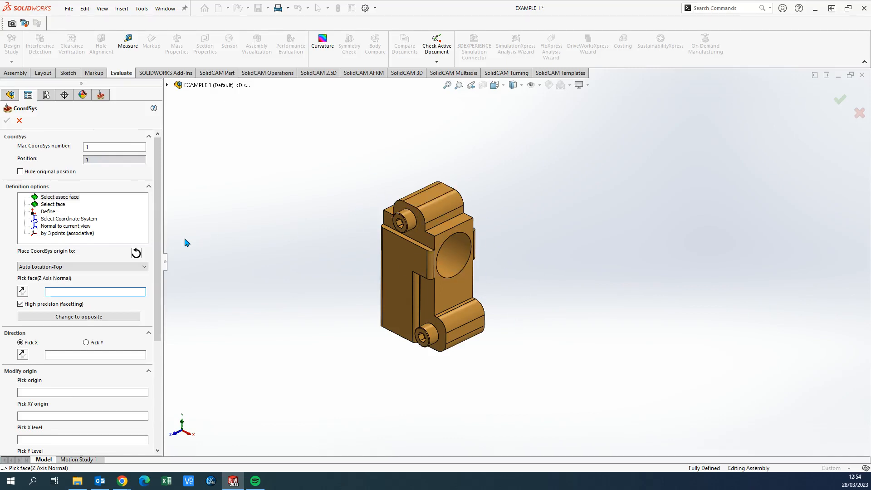
{"action": "left_click", "coordinate": [55, 205]}
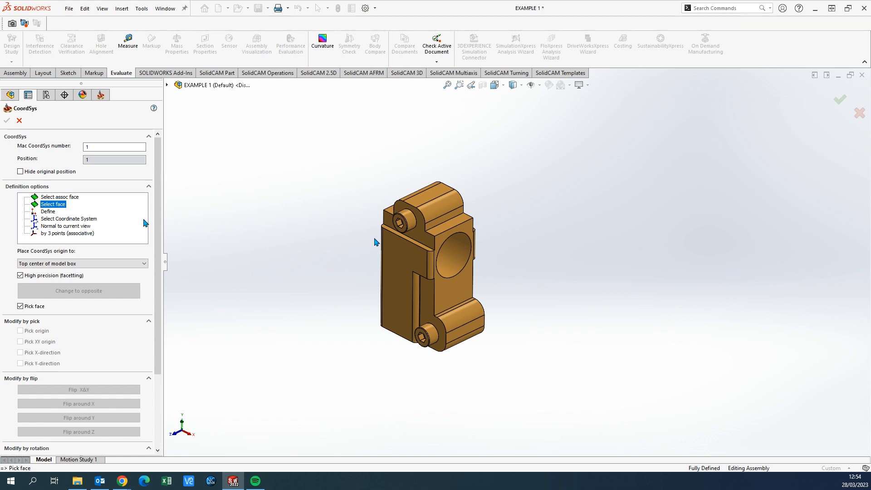
{"action": "left_click", "coordinate": [81, 263]}
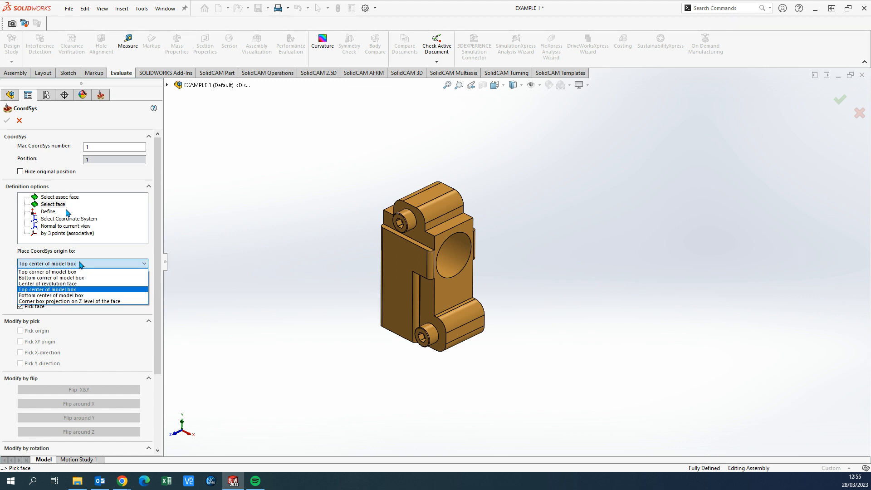
{"action": "left_click", "coordinate": [81, 263]}
{"action": "left_click", "coordinate": [79, 264]}
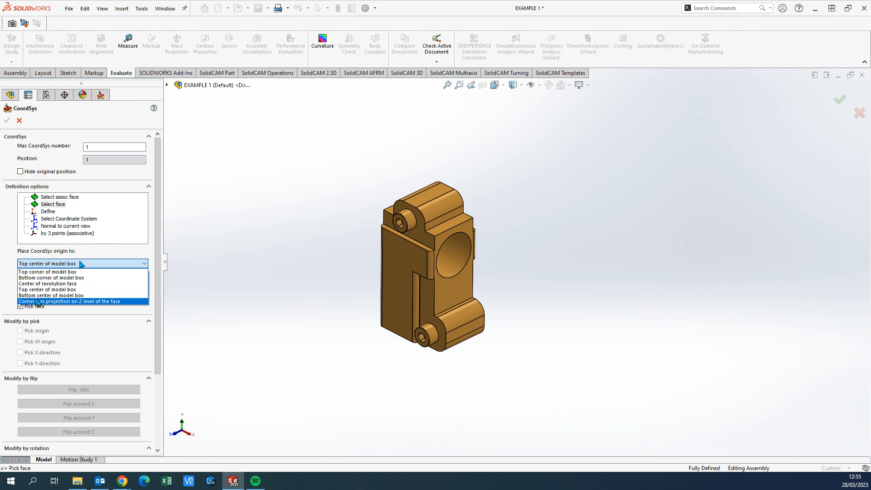
{"action": "left_click", "coordinate": [46, 290]}
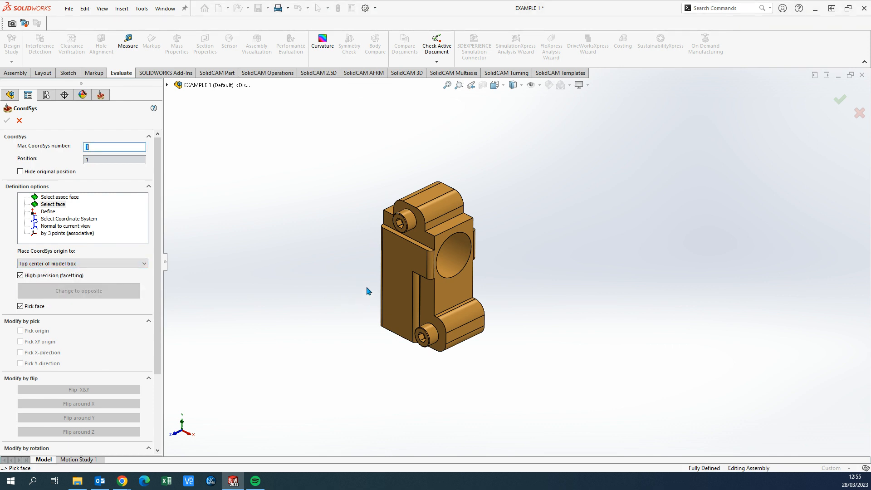
Pick the flat face with the large bore opening as the coordinate system's defining face
{"action": "mouse_move", "coordinate": [432, 294]}
{"action": "middle_mouse_down"}
{"action": "mouse_move", "coordinate": [570, 233]}
{"action": "mouse_move", "coordinate": [571, 154]}
{"action": "mouse_move", "coordinate": [408, 288]}
{"action": "mouse_move", "coordinate": [454, 258]}
{"action": "mouse_move", "coordinate": [433, 290]}
{"action": "mouse_move", "coordinate": [439, 303]}
{"action": "middle_mouse_up"}
{"action": "scroll", "coordinate": [487, 263], "scroll_direction": "up", "scroll_amount": 2}
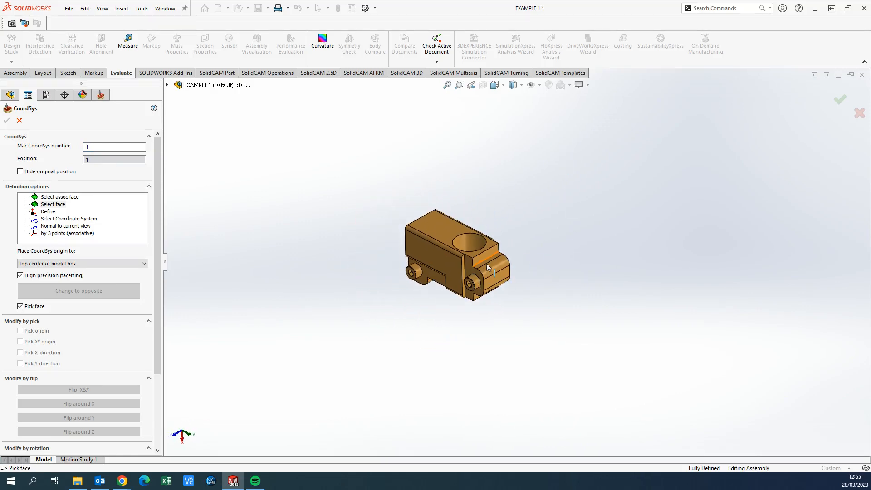
{"action": "scroll", "coordinate": [486, 264], "scroll_direction": "down", "scroll_amount": 3}
{"action": "left_click", "coordinate": [423, 208]}
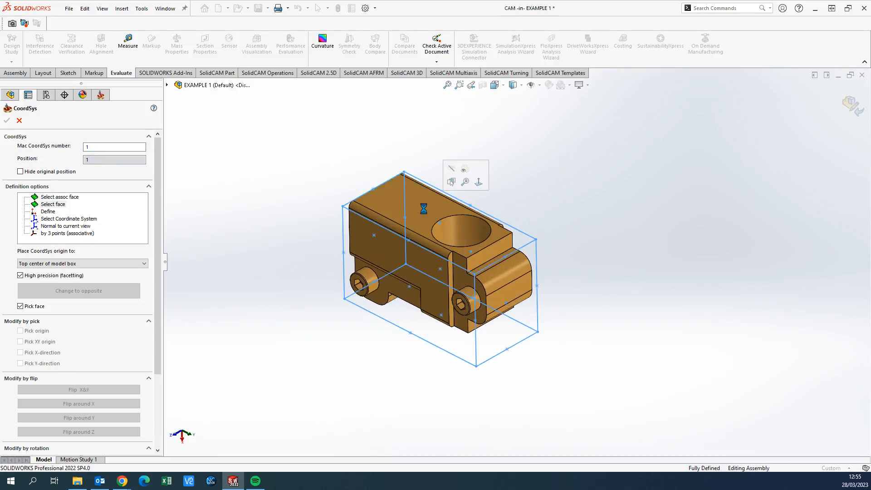
Accept the coordinate system without rotation or delta changes, keeping the default planar levels, and return to the milling part data
{"action": "middle_click_drag", "start_coordinate": [449, 208], "coordinate": [459, 240]}
{"action": "left_click_drag", "start_coordinate": [161, 283], "coordinate": [161, 329]}
{"action": "middle_click_drag", "start_coordinate": [477, 276], "coordinate": [475, 278]}
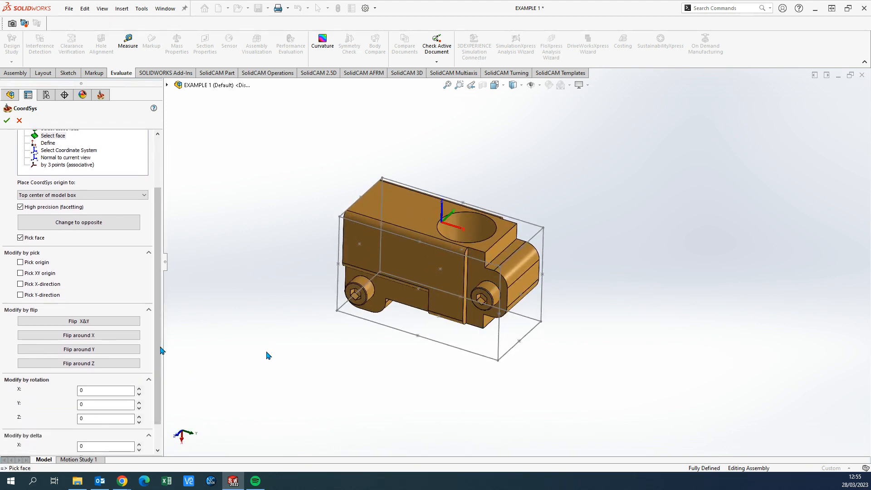
{"action": "left_click_drag", "start_coordinate": [161, 350], "coordinate": [161, 368]}
{"action": "left_click", "coordinate": [90, 395]}
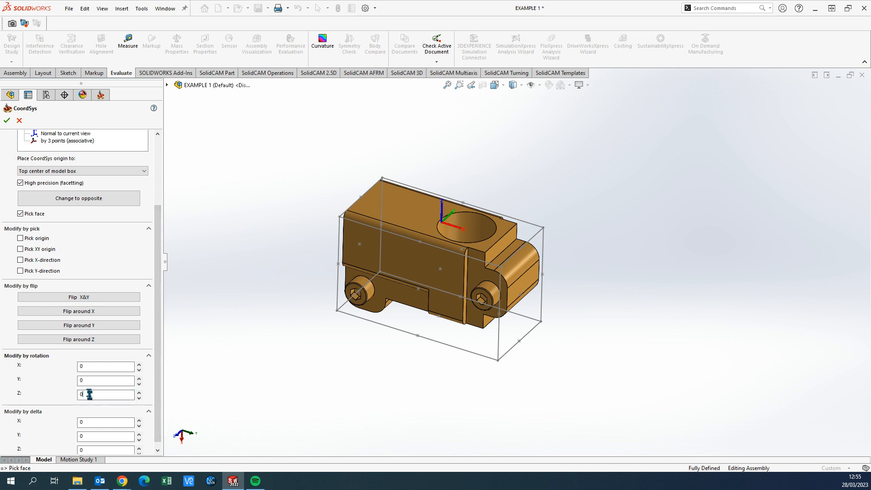
{"action": "scroll", "coordinate": [105, 396], "scroll_direction": "down", "scroll_amount": 1}
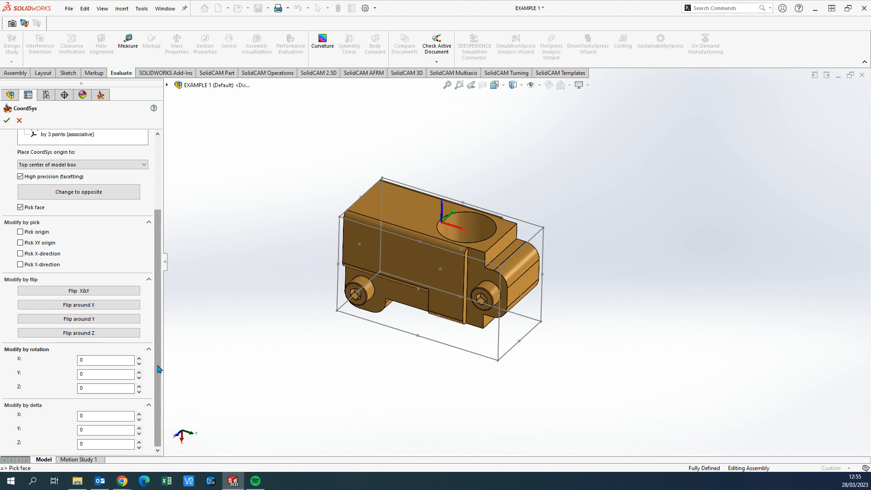
{"action": "left_click_drag", "start_coordinate": [159, 368], "coordinate": [160, 222]}
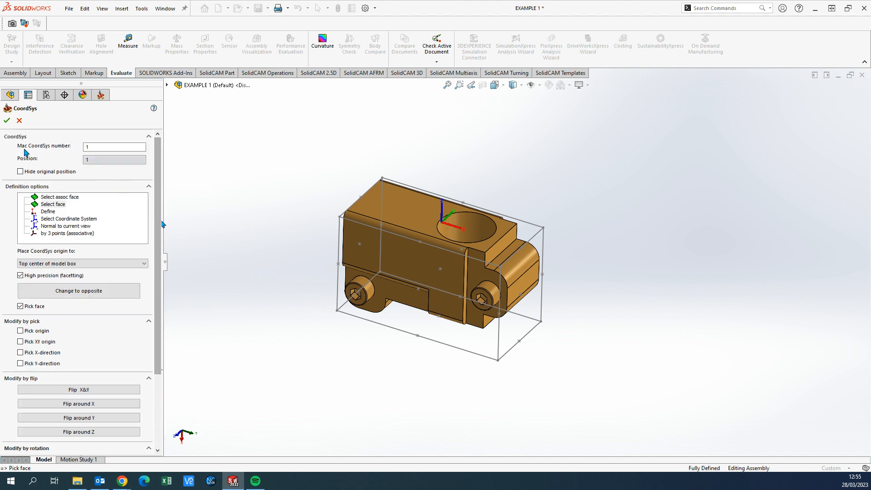
{"action": "left_click", "coordinate": [6, 120]}
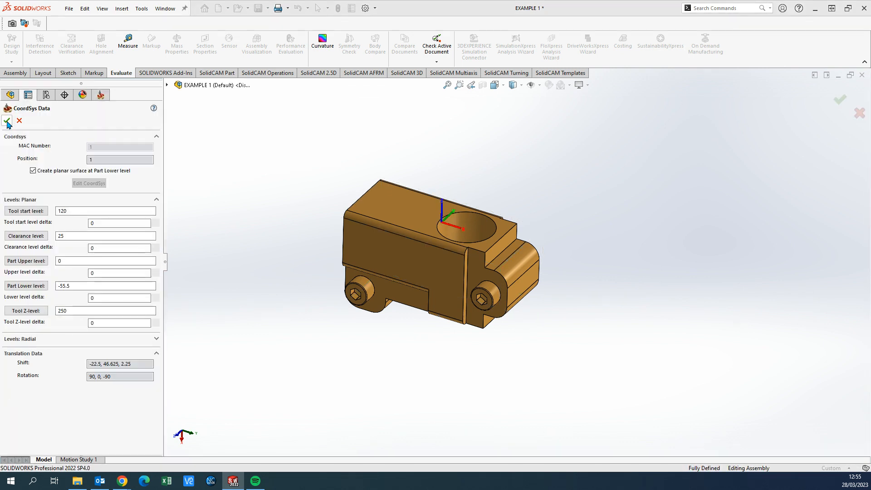
{"action": "left_click", "coordinate": [7, 121]}
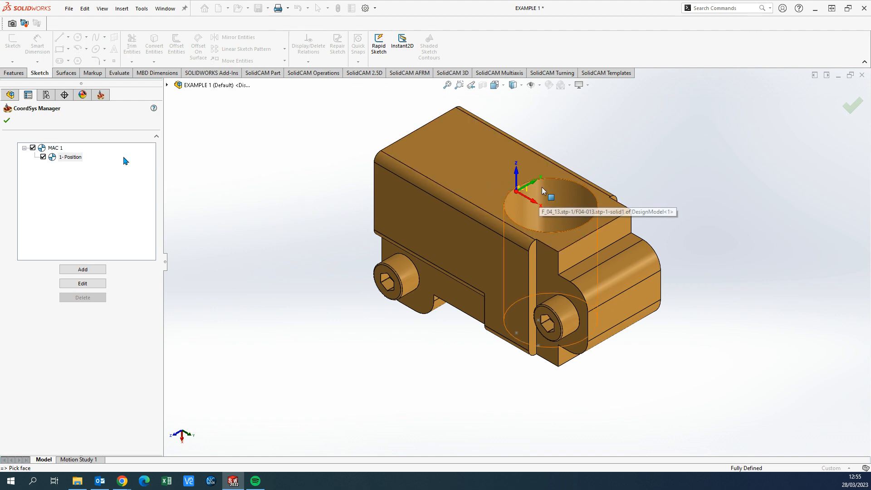
{"action": "middle_click_drag", "start_coordinate": [525, 213], "coordinate": [467, 238], "text": "ctrl"}
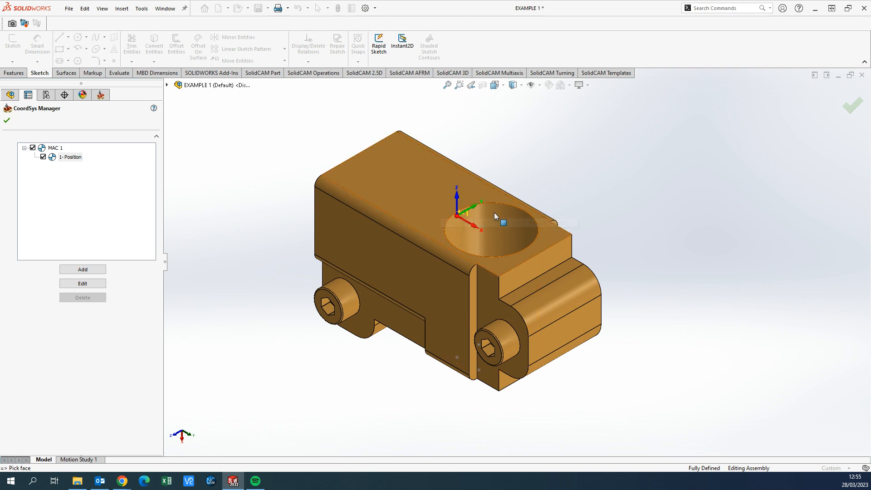
{"action": "left_click", "coordinate": [6, 121]}
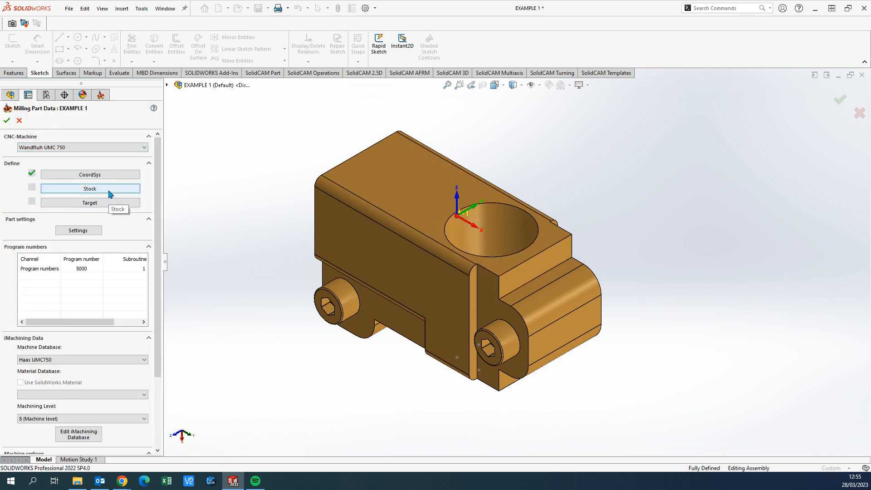
Define the stock as a box in Stock size mode around the solid part body
{"action": "left_click", "coordinate": [109, 193]}
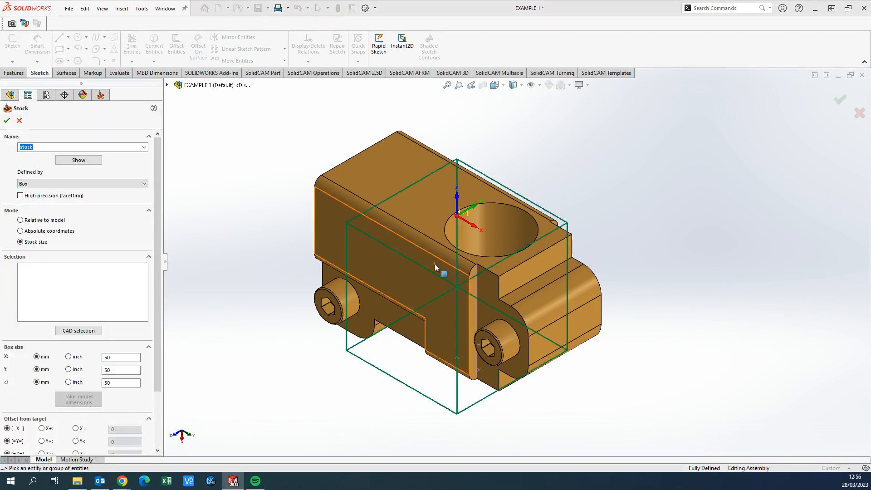
{"action": "scroll", "coordinate": [504, 282], "scroll_direction": "up", "scroll_amount": 3}
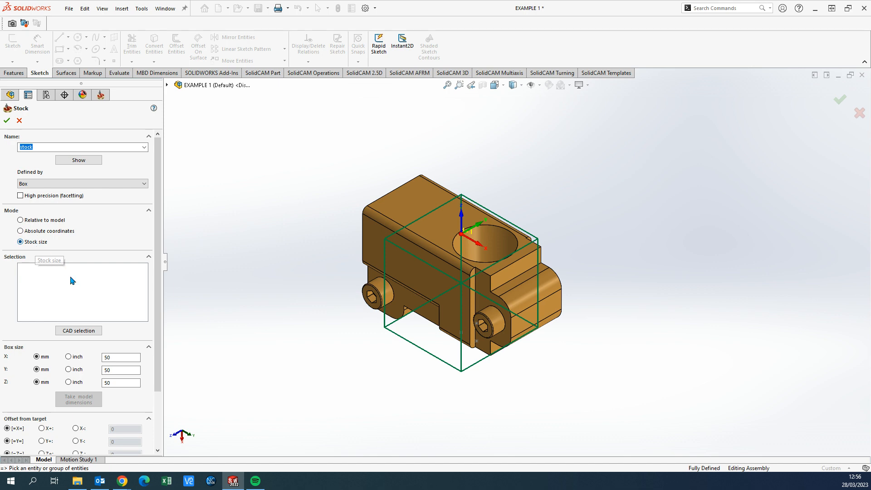
{"action": "left_click", "coordinate": [419, 268]}
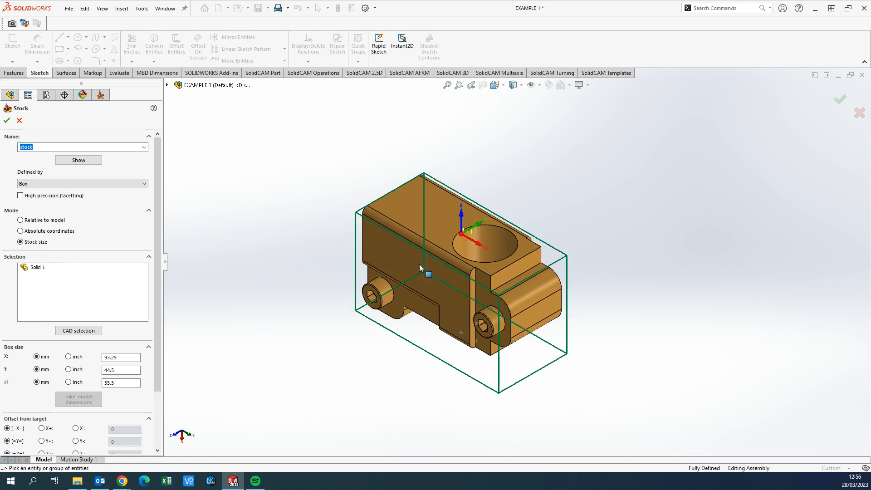
{"action": "middle_click_drag", "start_coordinate": [544, 217], "coordinate": [431, 282]}
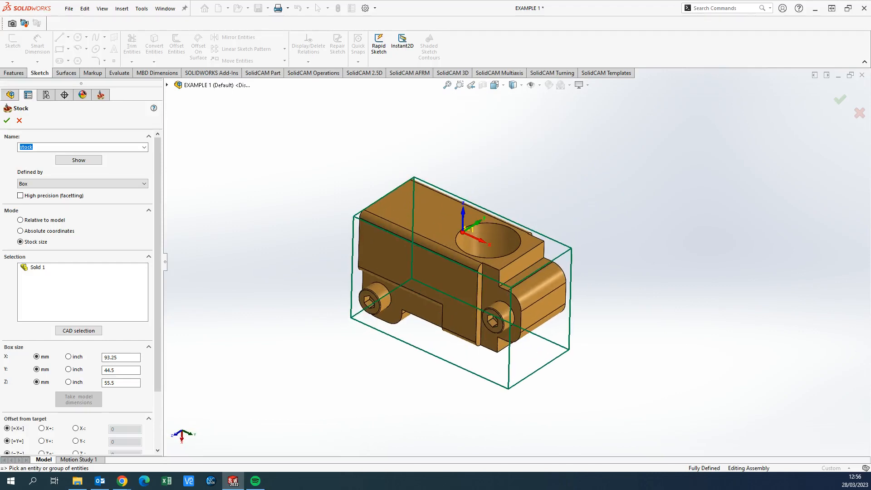
Set the stock box size to X 100, Y 55 and Z 65 mm
{"action": "left_click_drag", "start_coordinate": [125, 356], "coordinate": [121, 360]}
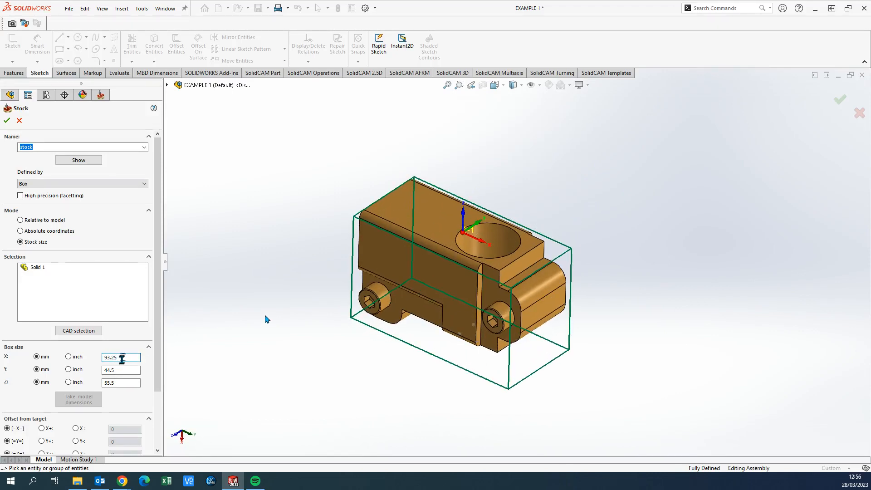
{"action": "double_click", "coordinate": [109, 360]}
{"action": "type", "text": "100"}
{"action": "left_click", "coordinate": [120, 371]}
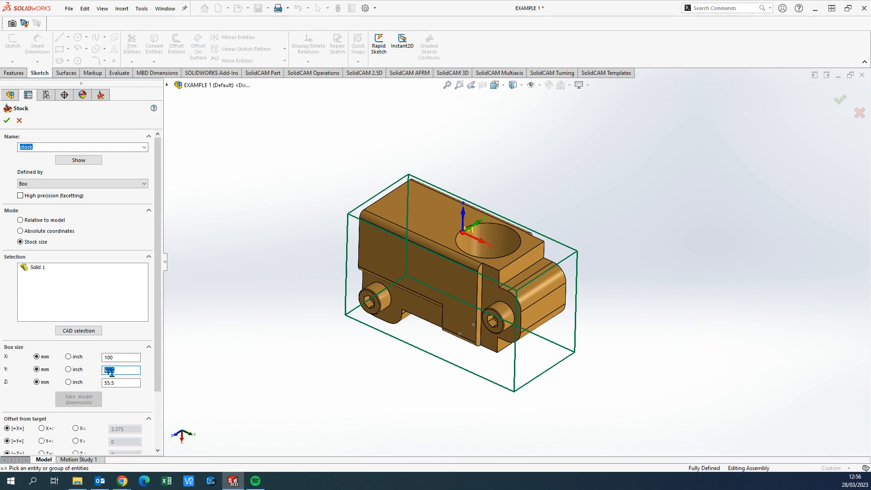
{"action": "type", "text": "55"}
{"action": "left_click", "coordinate": [116, 383]}
{"action": "type", "text": "65"}
{"action": "left_click", "coordinate": [117, 370]}
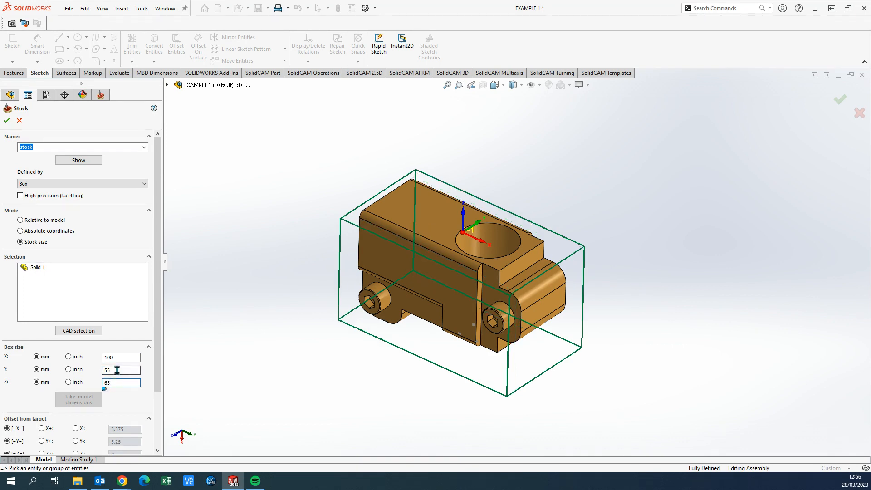
Set the stock box's Z+ offset from the target to 0
{"action": "middle_click_drag", "start_coordinate": [528, 313], "coordinate": [419, 235]}
{"action": "scroll", "coordinate": [477, 272], "scroll_direction": "up", "scroll_amount": 2}
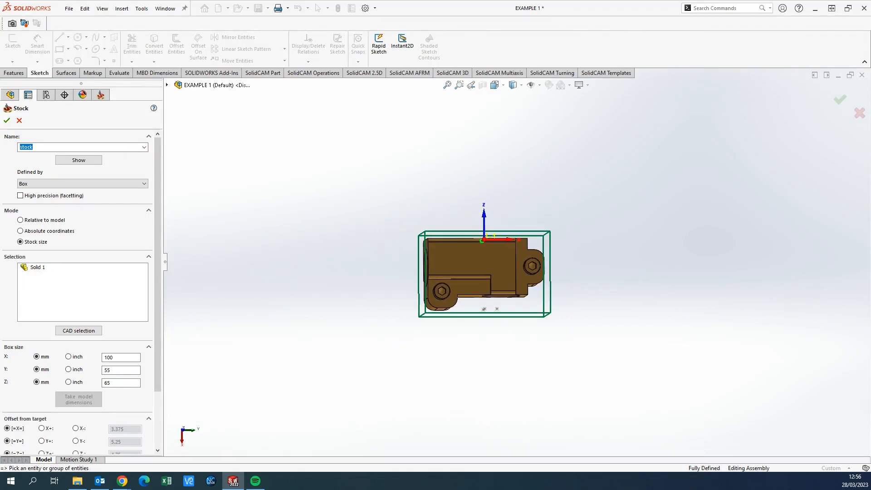
{"action": "key", "text": "space"}
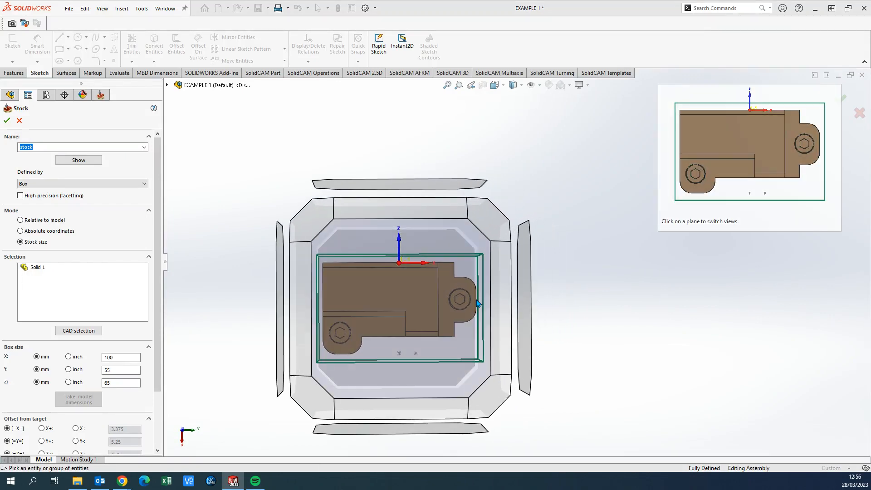
{"action": "left_click", "coordinate": [457, 344]}
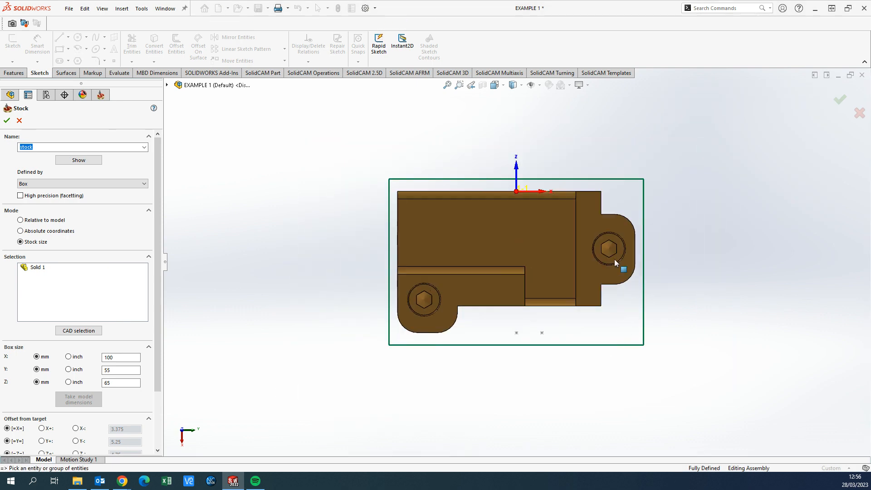
{"action": "middle_click_drag", "start_coordinate": [696, 249], "coordinate": [677, 240]}
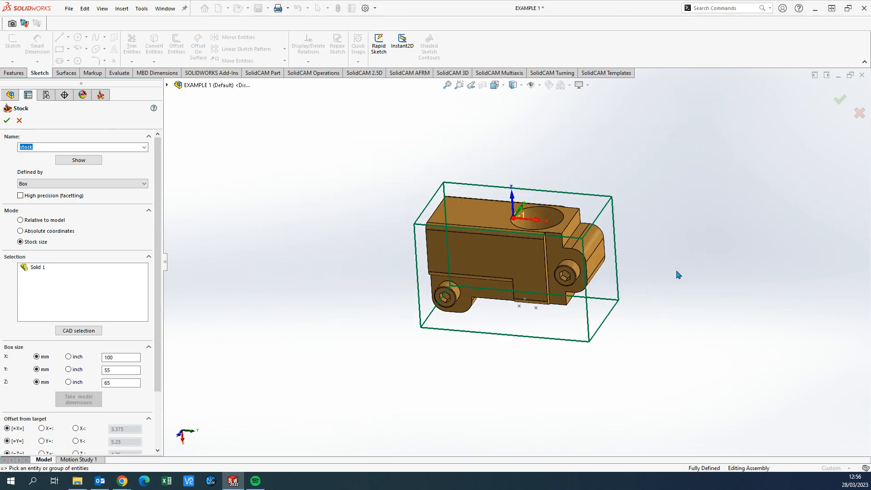
{"action": "key", "text": "ctrl+space"}
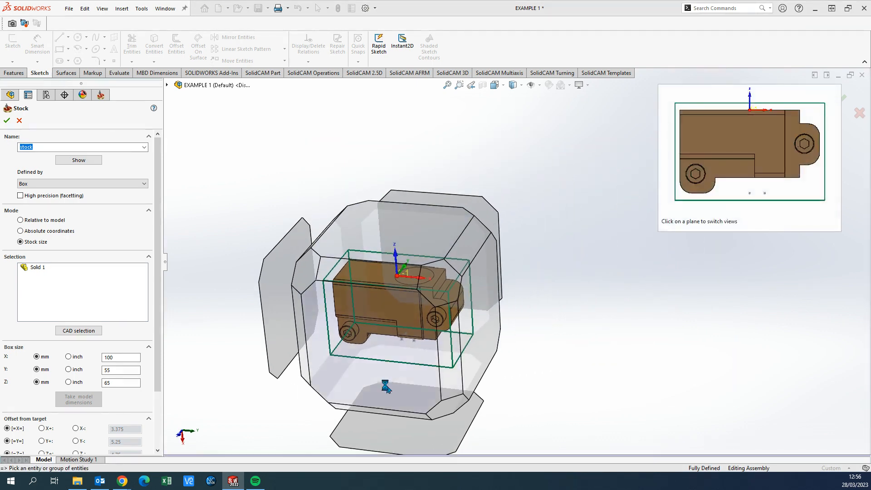
{"action": "left_click", "coordinate": [386, 386]}
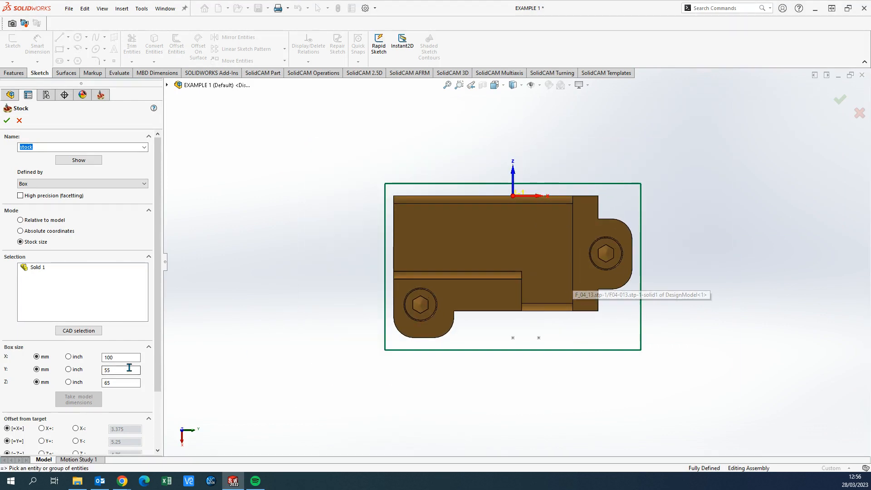
{"action": "scroll", "coordinate": [82, 377], "scroll_direction": "down", "scroll_amount": 3}
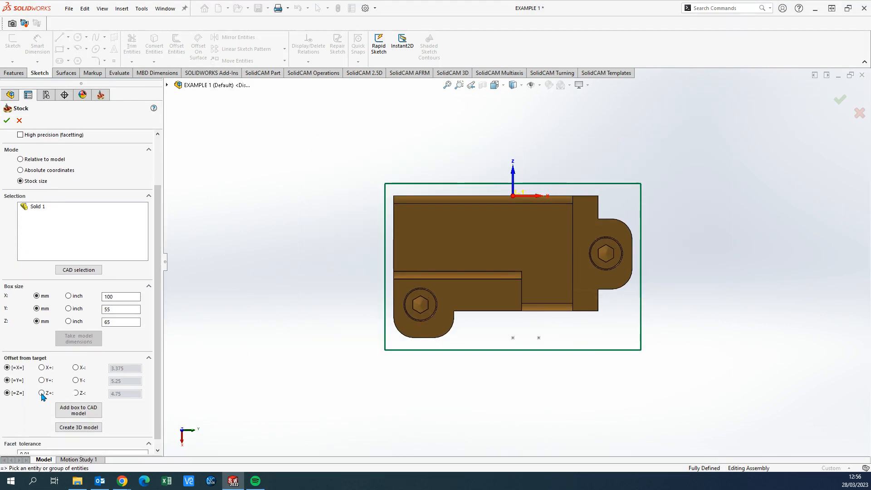
{"action": "left_click", "coordinate": [42, 393]}
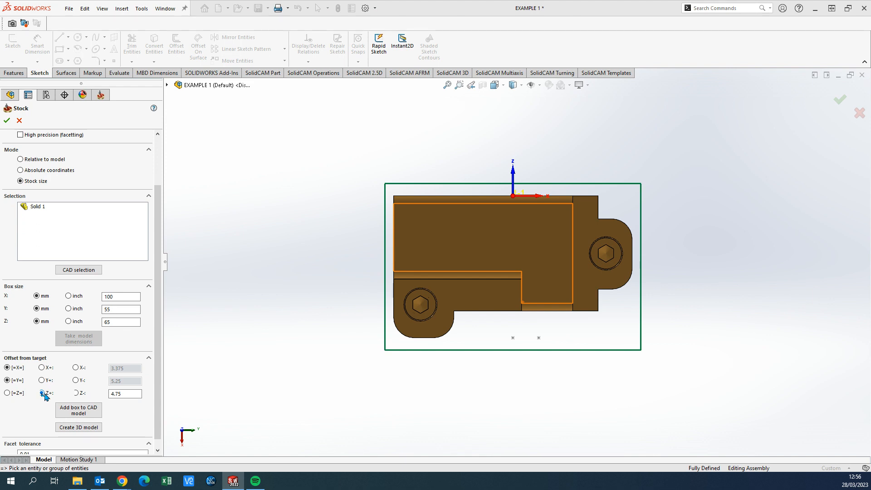
{"action": "left_click_drag", "start_coordinate": [138, 393], "coordinate": [105, 398]}
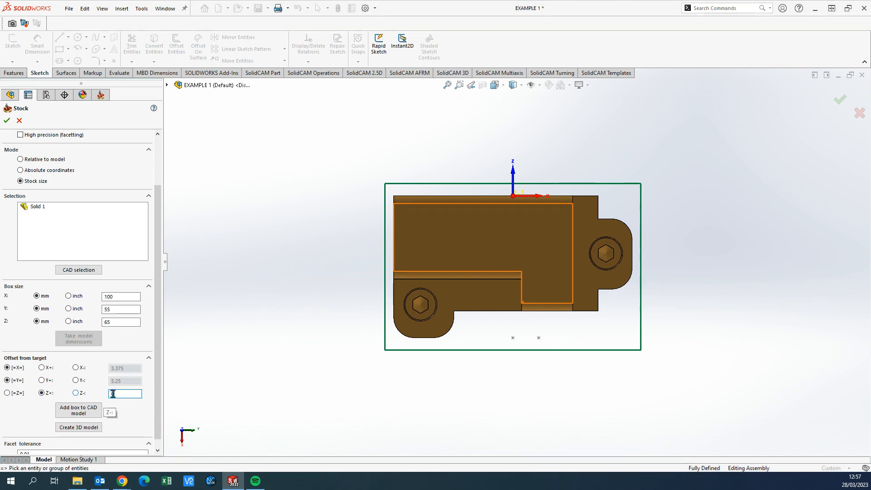
{"action": "type", "text": "0"}
Add the stock box to the CAD model and accept the stock definition
{"action": "middle_click_drag", "start_coordinate": [472, 285], "coordinate": [463, 339]}
{"action": "scroll", "coordinate": [489, 330], "scroll_direction": "up", "scroll_amount": 2}
{"action": "scroll", "coordinate": [575, 278], "scroll_direction": "down", "scroll_amount": 1}
{"action": "middle_click_drag", "start_coordinate": [575, 280], "coordinate": [578, 274]}
{"action": "scroll", "coordinate": [157, 338], "scroll_direction": "down", "scroll_amount": 1}
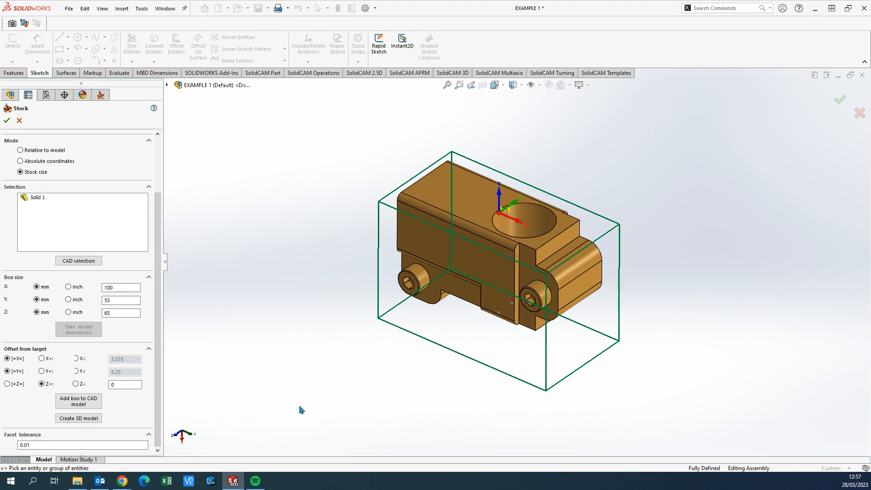
{"action": "left_click", "coordinate": [83, 402]}
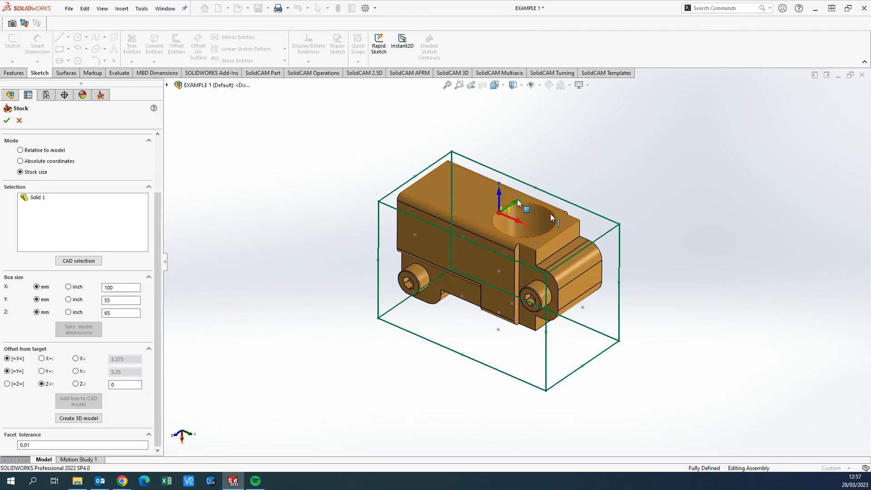
{"action": "middle_click_drag", "start_coordinate": [629, 332], "coordinate": [584, 335]}
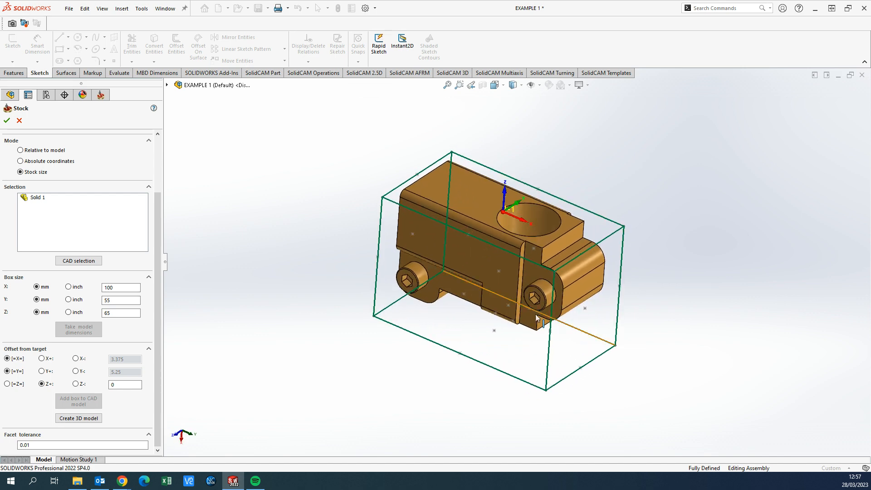
{"action": "left_click", "coordinate": [157, 142]}
{"action": "left_click", "coordinate": [7, 121]}
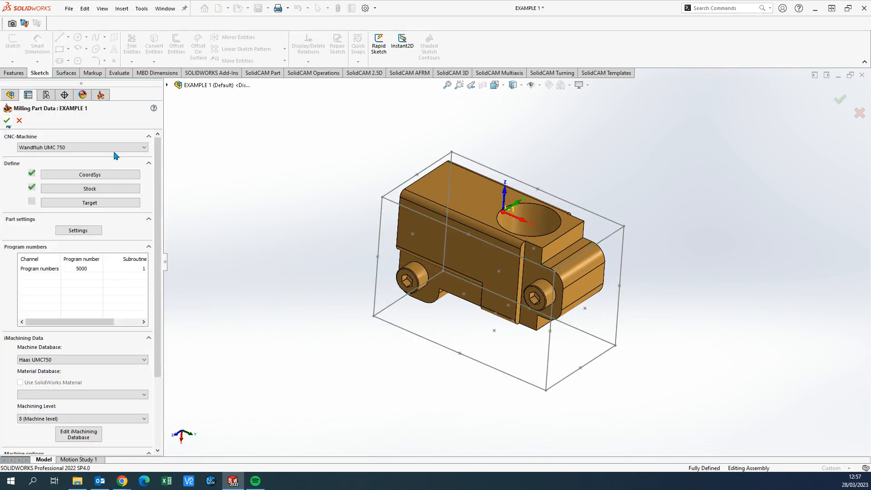
Hide all item types and show them again to check the stock box outline around the part
{"action": "middle_click_drag", "start_coordinate": [486, 245], "coordinate": [640, 268]}
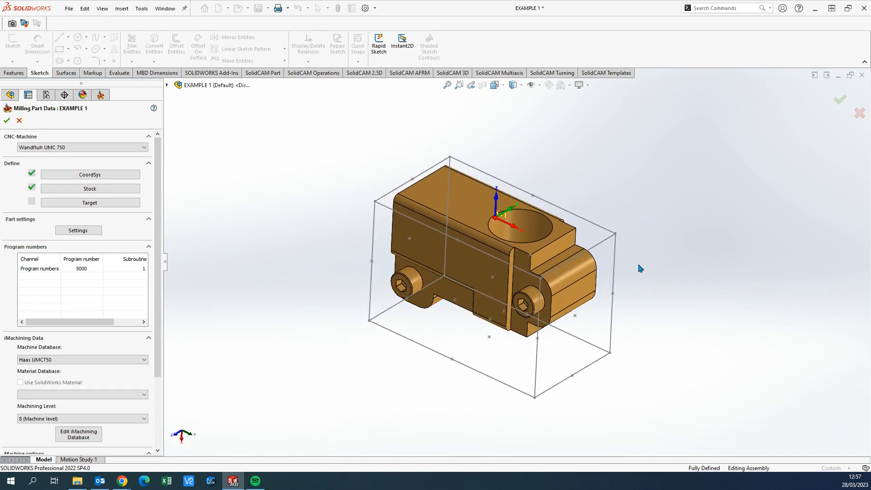
{"action": "left_click", "coordinate": [531, 85]}
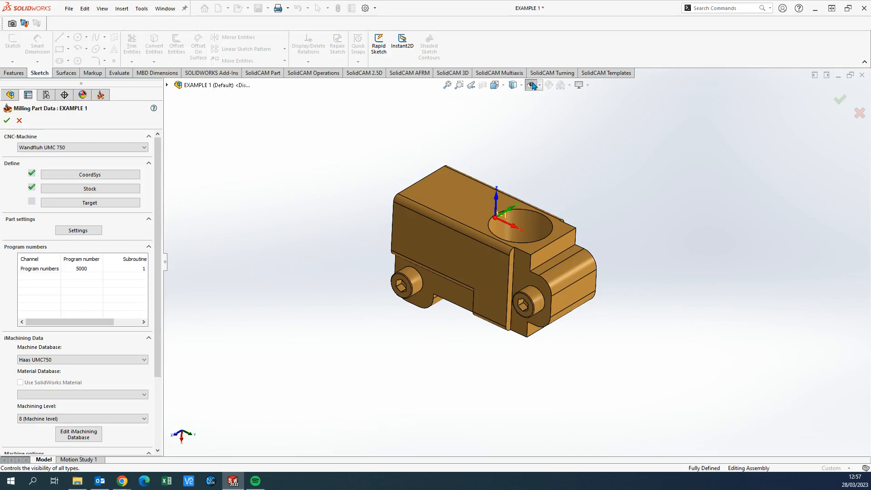
{"action": "left_click", "coordinate": [531, 85]}
{"action": "mouse_move", "coordinate": [534, 154]}
{"action": "middle_mouse_down"}
{"action": "mouse_move", "coordinate": [526, 147]}
{"action": "mouse_move", "coordinate": [528, 155]}
{"action": "middle_mouse_up"}
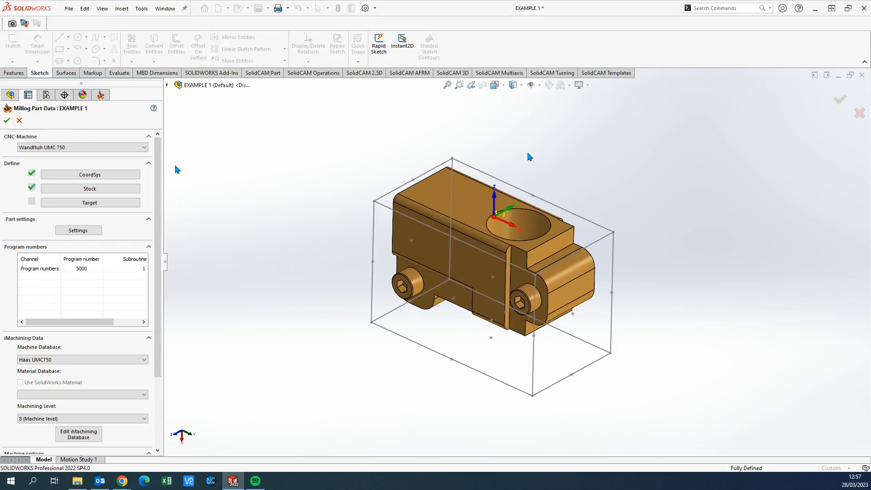
Define the target by CAD selection of the DesignModel component from the assembly tree, and accept it
{"action": "left_click", "coordinate": [93, 203]}
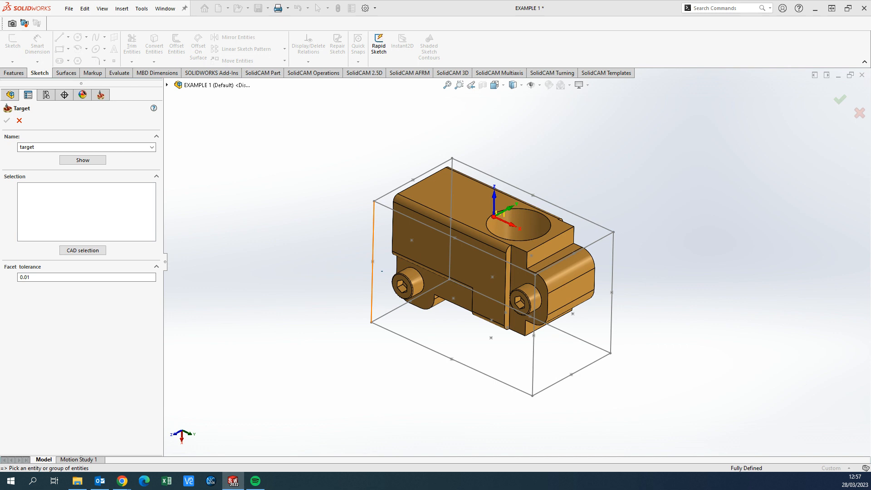
{"action": "middle_click_drag", "start_coordinate": [431, 276], "coordinate": [369, 227]}
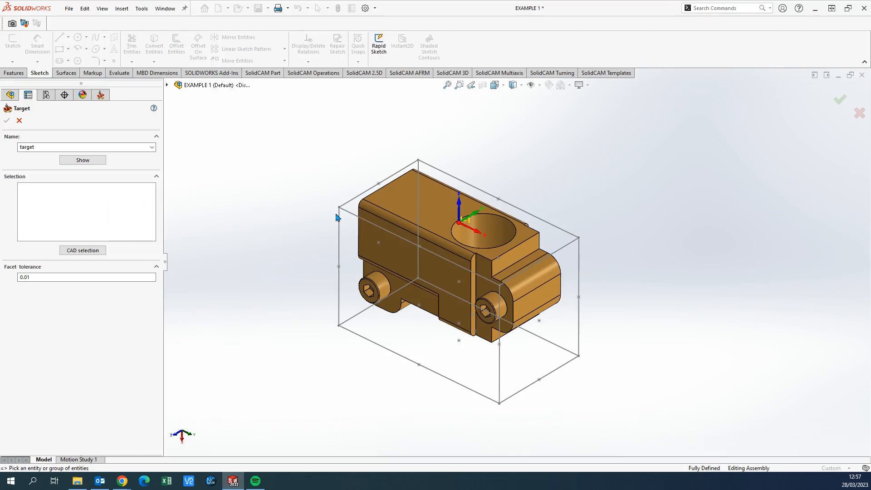
{"action": "left_click", "coordinate": [100, 251]}
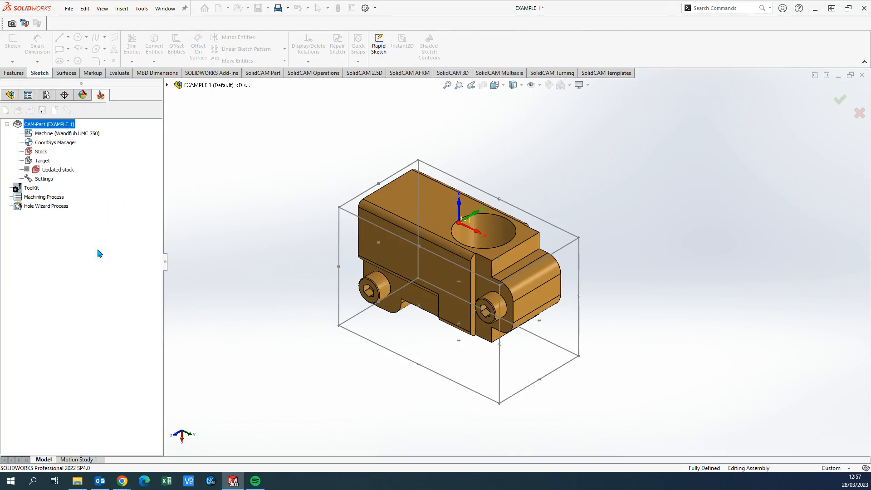
{"action": "left_click", "coordinate": [167, 85]}
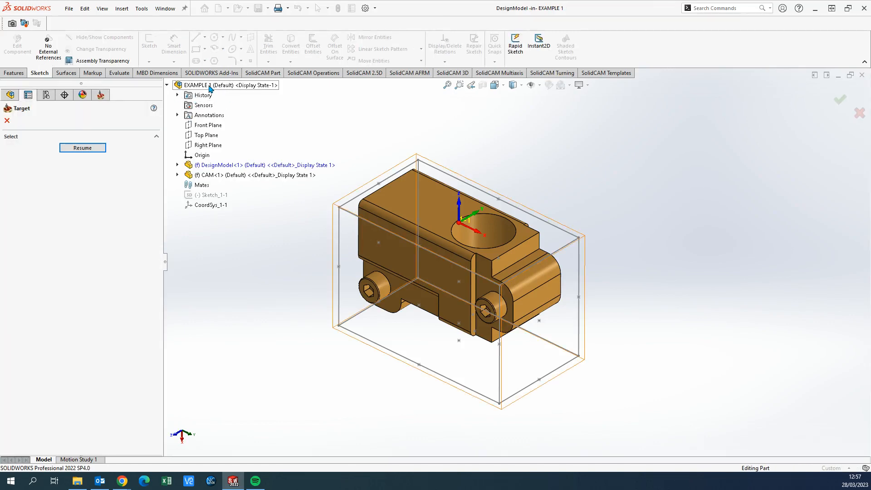
{"action": "left_click", "coordinate": [218, 165]}
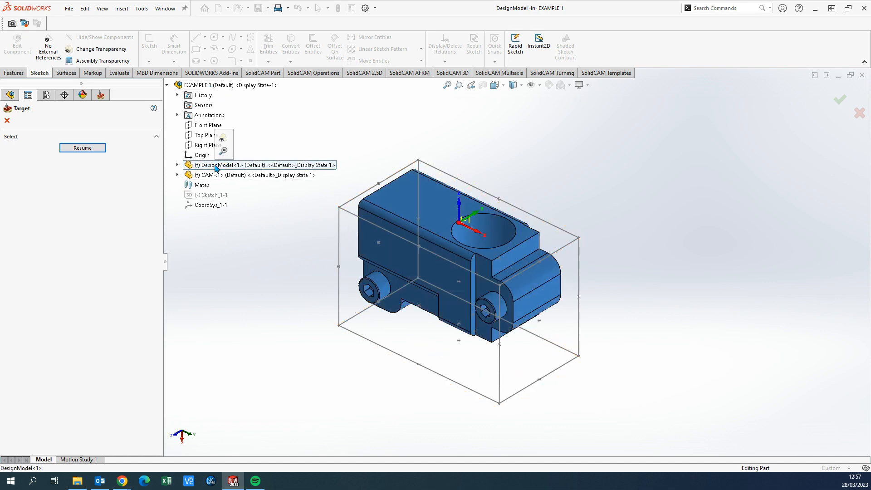
{"action": "left_click", "coordinate": [84, 152]}
{"action": "left_click", "coordinate": [7, 120]}
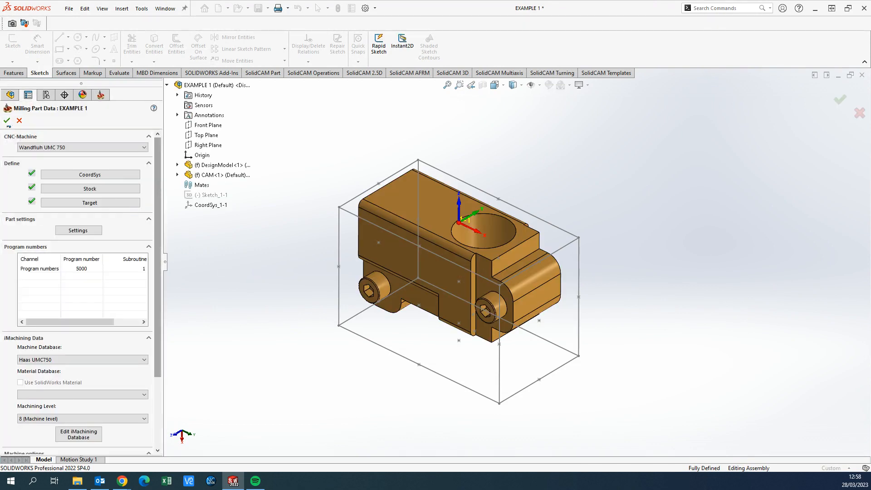
Set the iMachining material to Aluminium 6082 T6, keeping the machining level at 8 (Machine level)
{"action": "left_click_drag", "start_coordinate": [155, 184], "coordinate": [159, 236]}
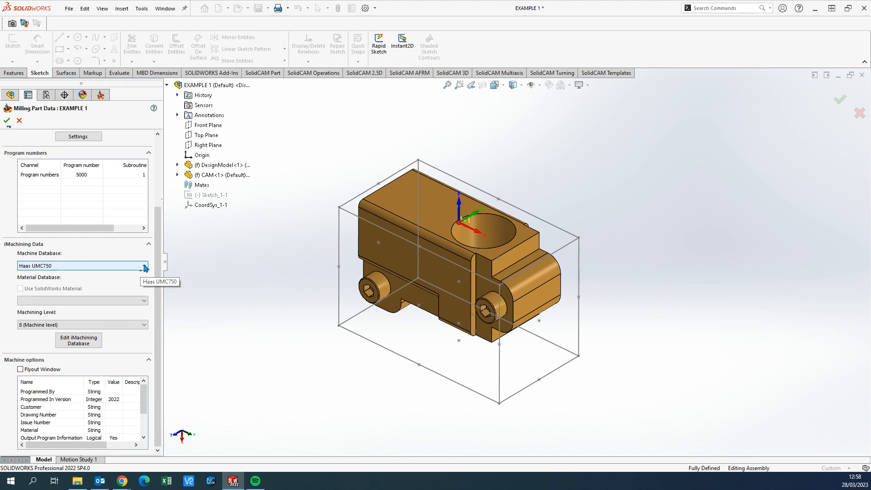
{"action": "left_click", "coordinate": [144, 301]}
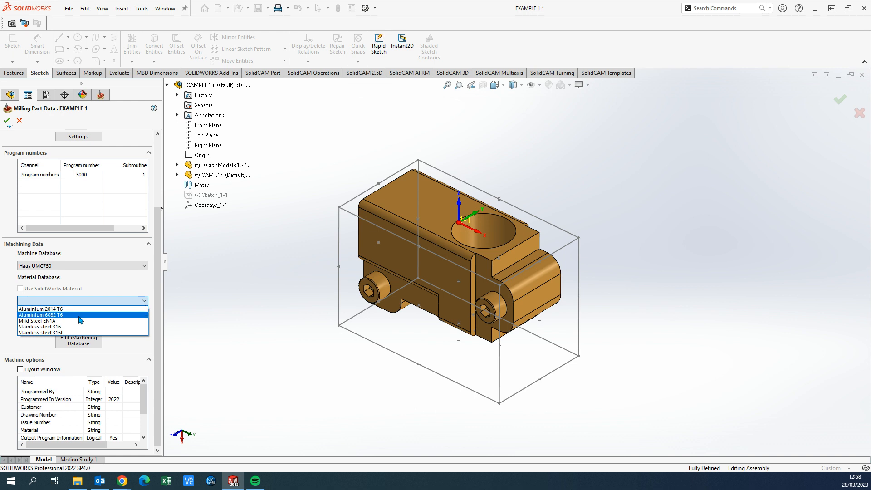
{"action": "left_click", "coordinate": [54, 315]}
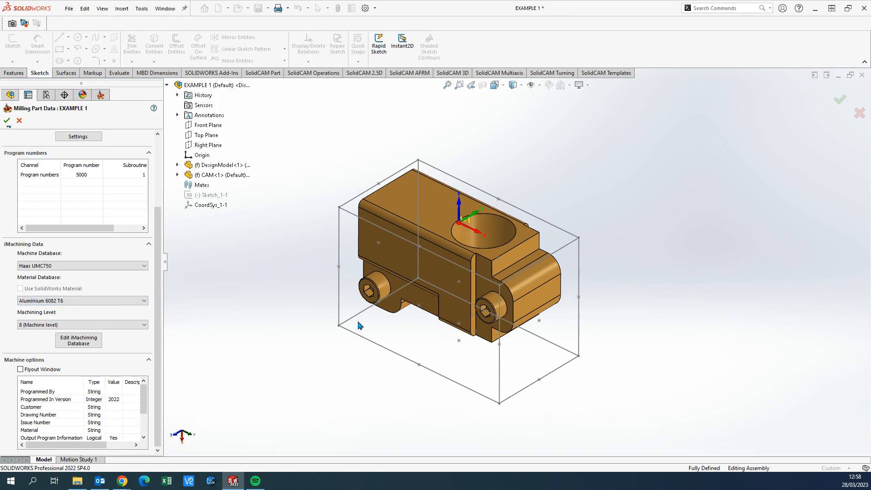
{"action": "mouse_move", "coordinate": [358, 322]}
{"action": "middle_mouse_down"}
{"action": "mouse_move", "coordinate": [368, 300]}
{"action": "mouse_move", "coordinate": [361, 318]}
{"action": "middle_mouse_up"}
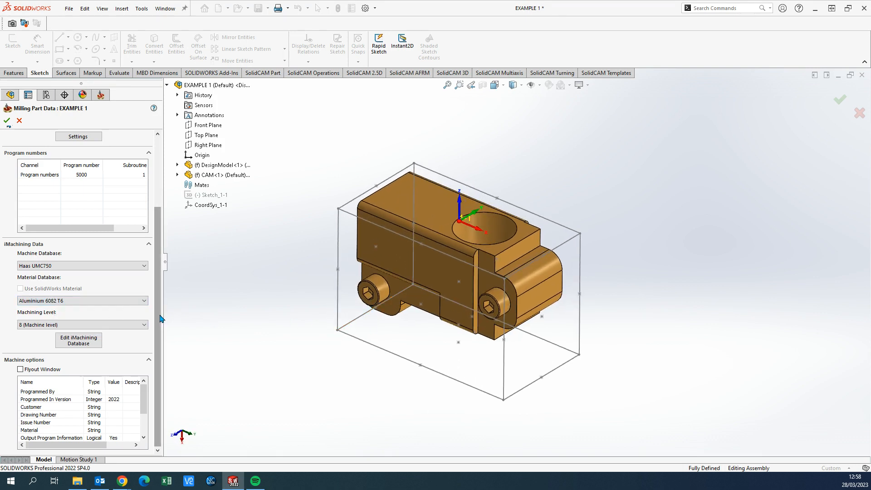
{"action": "left_click", "coordinate": [144, 325]}
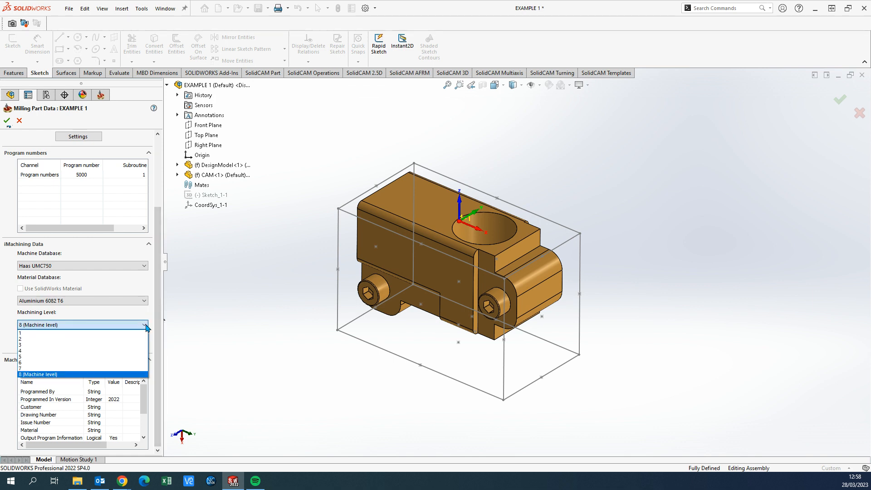
{"action": "left_click", "coordinate": [146, 325]}
{"action": "middle_click_drag", "start_coordinate": [492, 314], "coordinate": [514, 263]}
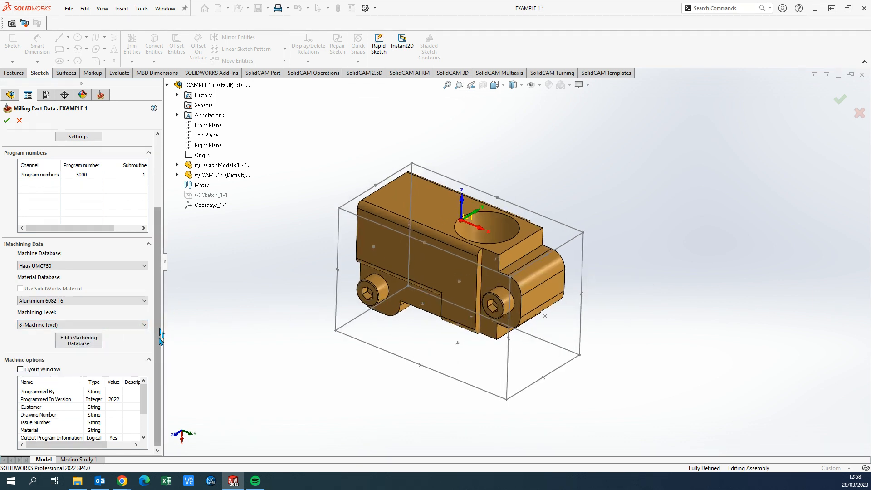
Show the machine options in a flyout window and fill in the programmer's initials and the customer as Example
{"action": "left_click", "coordinate": [20, 370]}
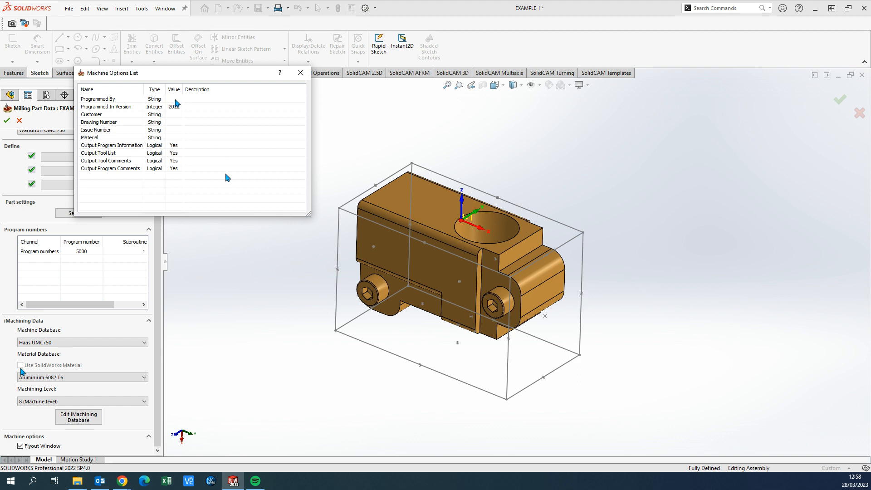
{"action": "left_click", "coordinate": [175, 99]}
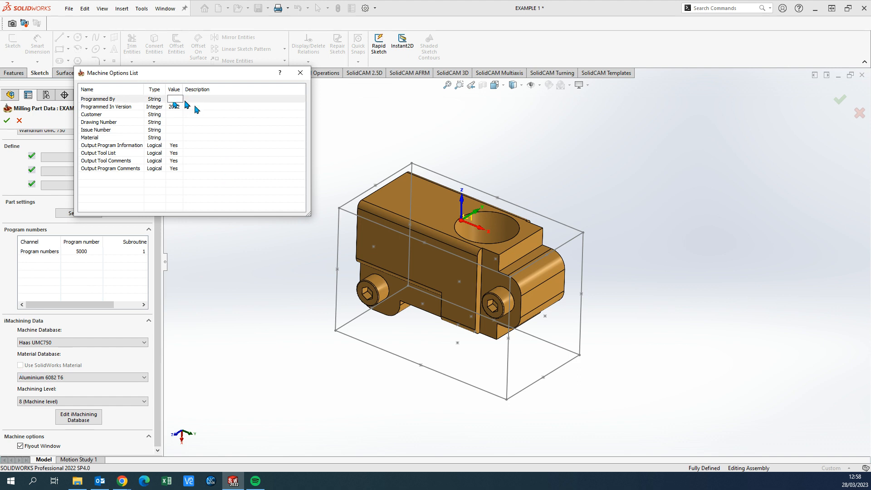
{"action": "type", "text": "JM"}
{"action": "left_click", "coordinate": [176, 114]}
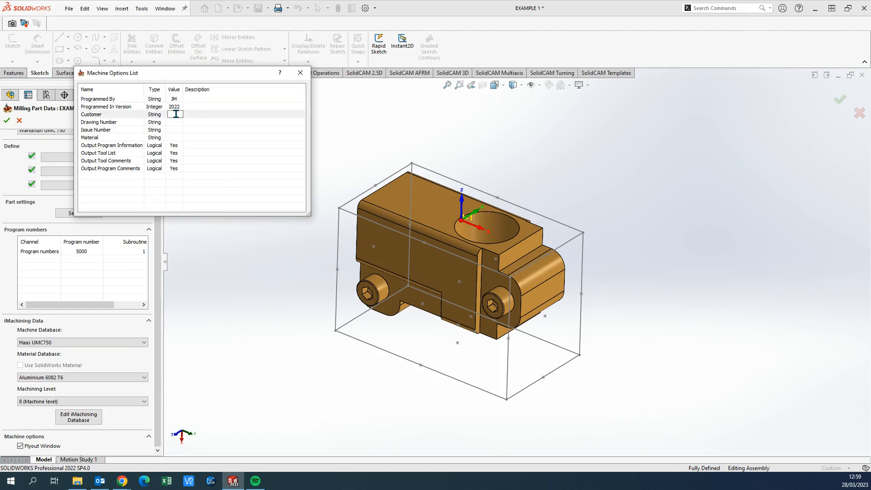
{"action": "type", "text": "Example"}
Set the drawing number and issue number to 1 and the material to Alu T6 in the machine options
{"action": "left_click", "coordinate": [177, 121]}
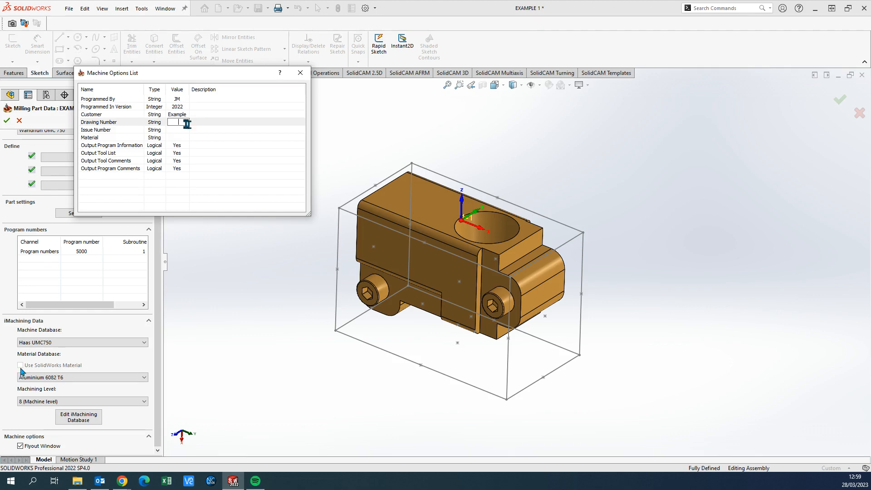
{"action": "left_click", "coordinate": [185, 130]}
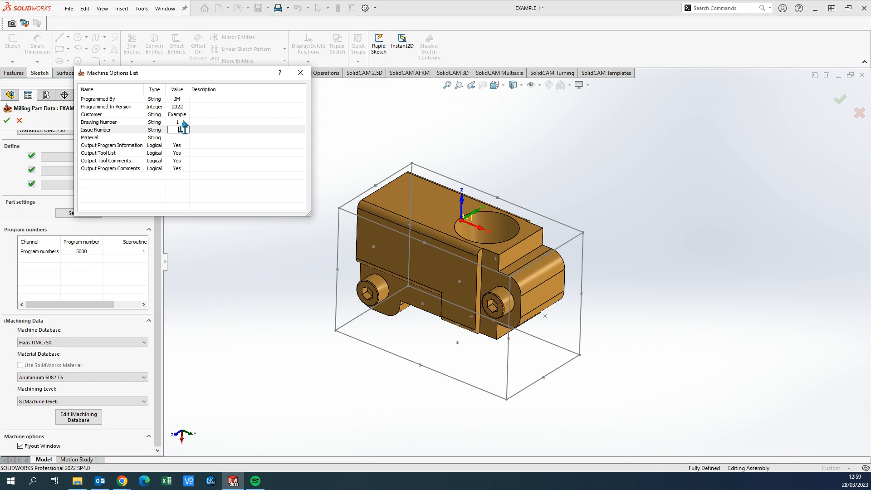
{"action": "type", "text": "1"}
{"action": "left_click", "coordinate": [182, 136]}
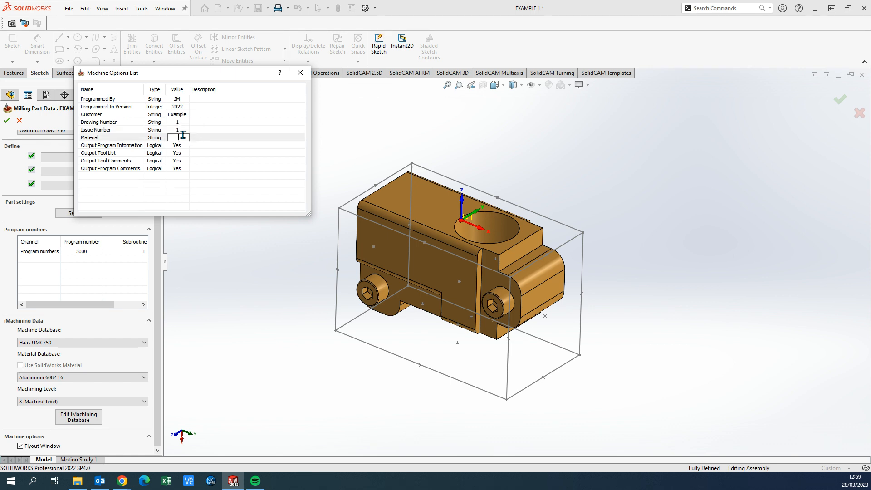
{"action": "type", "text": "Alu T6"}
{"action": "left_click_drag", "start_coordinate": [230, 75], "coordinate": [236, 112]}
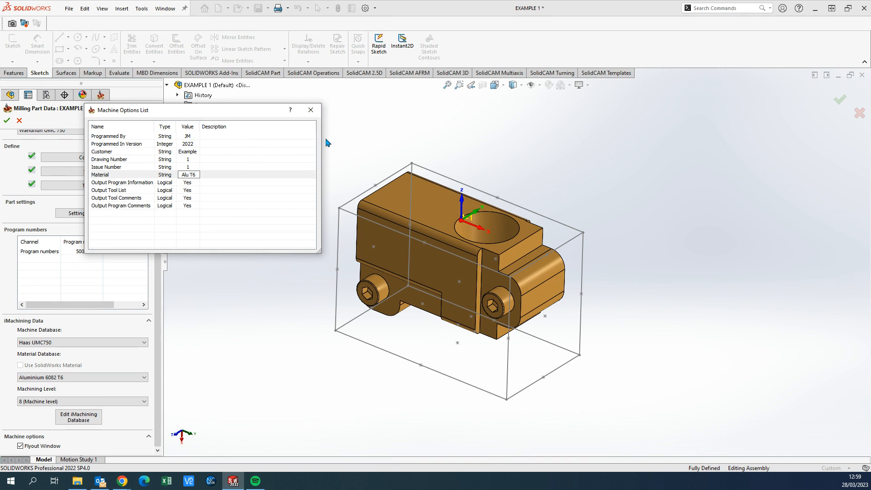
Close the machine options list and accept the milling part data for Example 1
{"action": "left_click", "coordinate": [311, 111]}
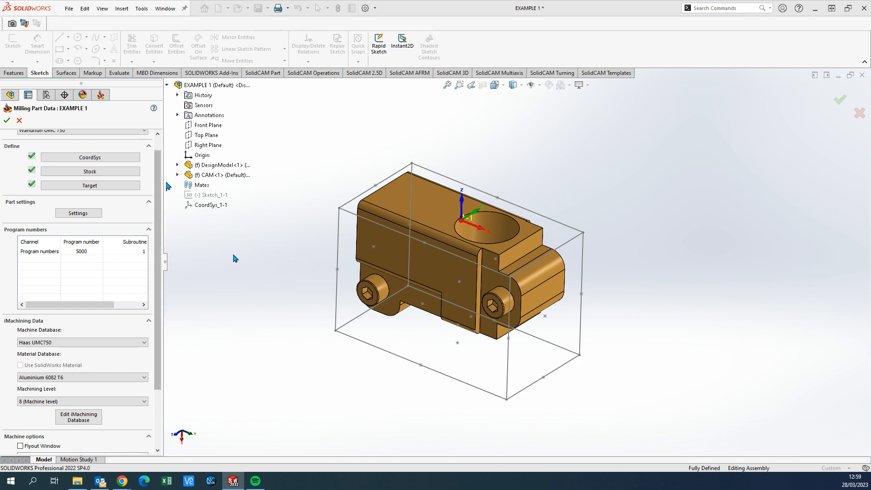
{"action": "scroll", "coordinate": [161, 182], "scroll_direction": "up", "scroll_amount": 1}
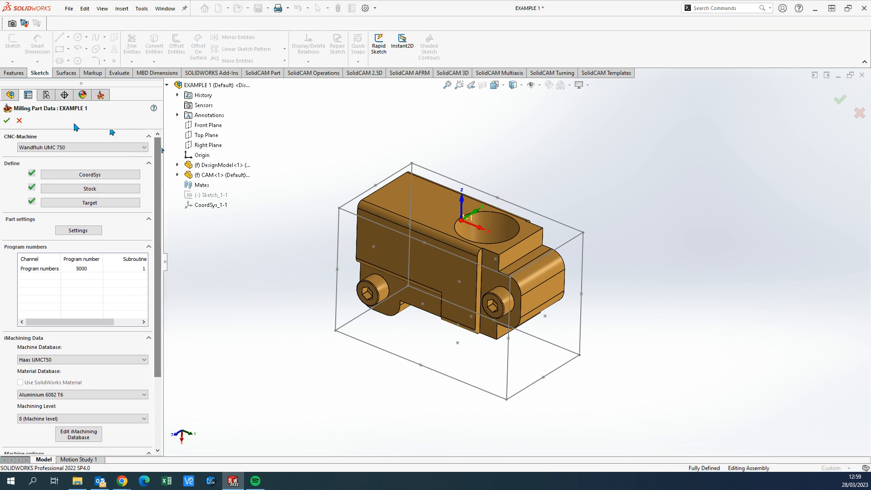
{"action": "left_click", "coordinate": [7, 120]}
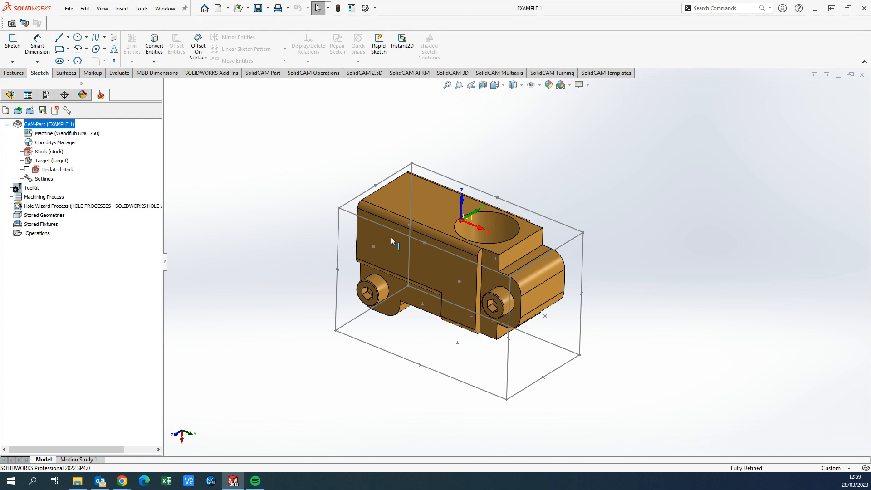
Review the CAM part's machine, coordinate system, stock, target, updated stock and operations entries in the CAM tree
{"action": "middle_click_drag", "start_coordinate": [402, 239], "coordinate": [383, 245], "text": "ctrl"}
{"action": "middle_click_drag", "start_coordinate": [440, 278], "coordinate": [430, 260], "text": "ctrl"}
{"action": "mouse_move", "coordinate": [430, 260]}
{"action": "middle_mouse_down"}
{"action": "mouse_move", "coordinate": [425, 236]}
{"action": "mouse_move", "coordinate": [430, 253]}
{"action": "middle_mouse_up"}
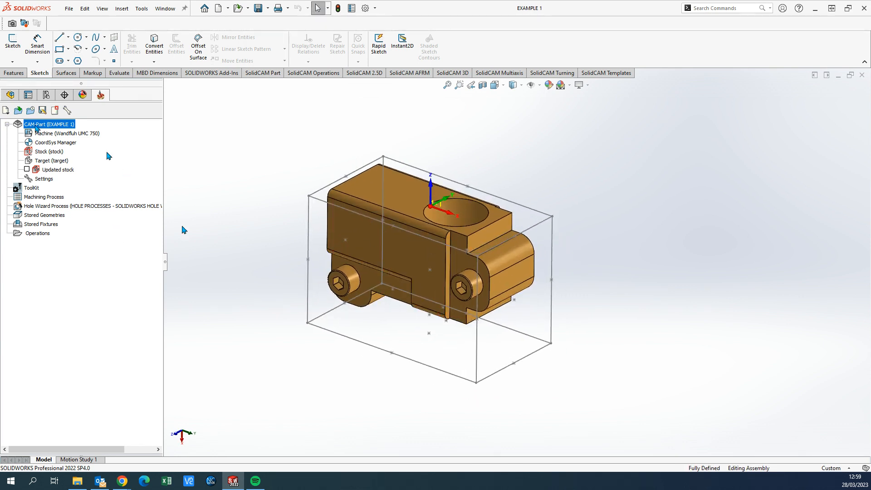
{"action": "left_click", "coordinate": [57, 134]}
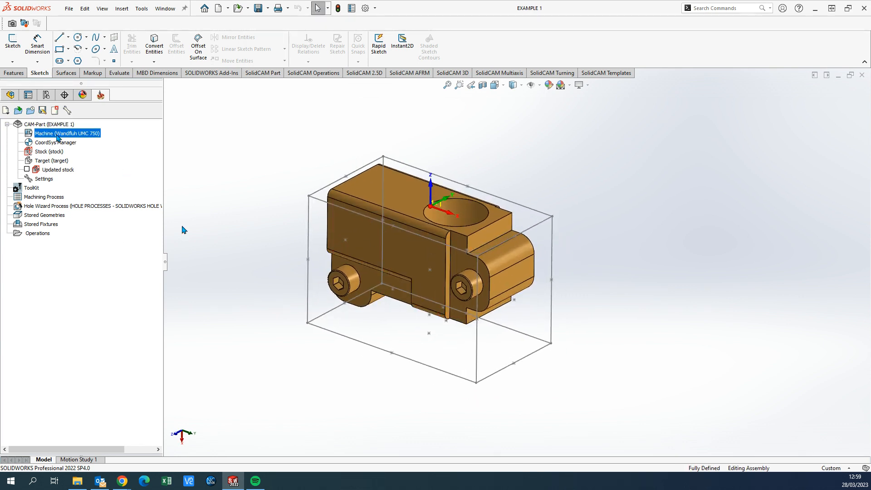
{"action": "left_click", "coordinate": [56, 143]}
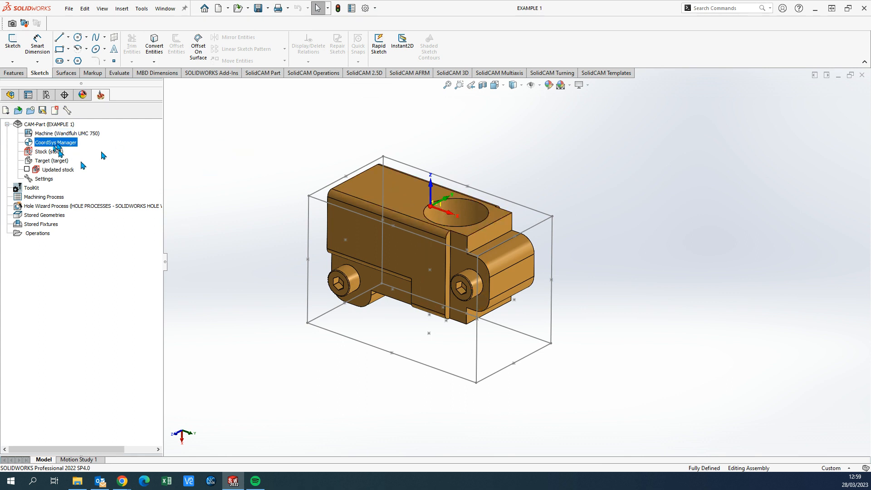
{"action": "left_click", "coordinate": [48, 152]}
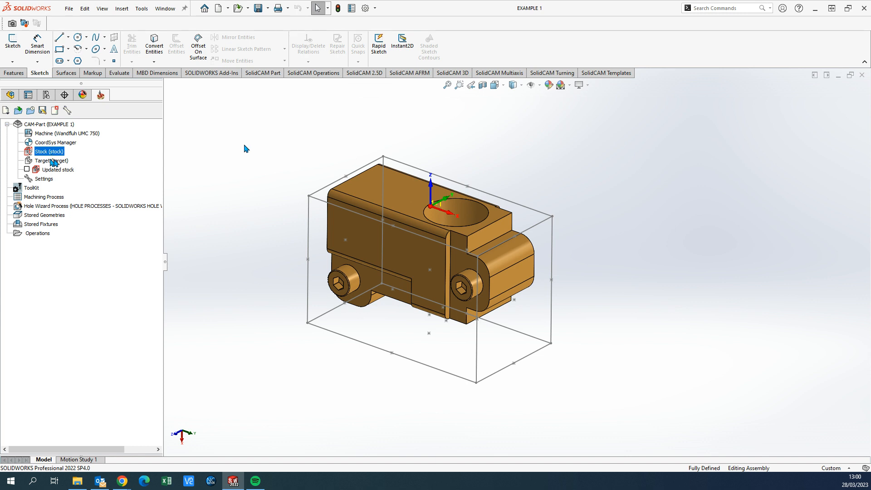
{"action": "left_click", "coordinate": [54, 161]}
{"action": "left_click", "coordinate": [29, 170]}
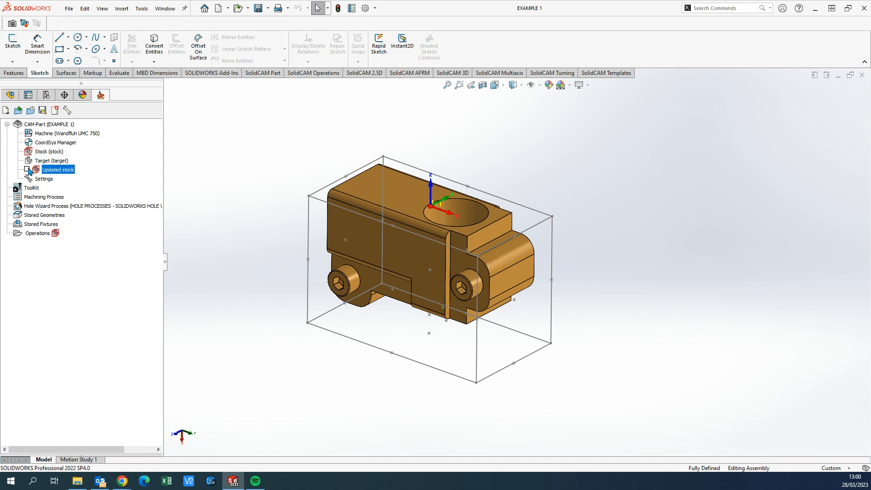
{"action": "left_click", "coordinate": [38, 234]}
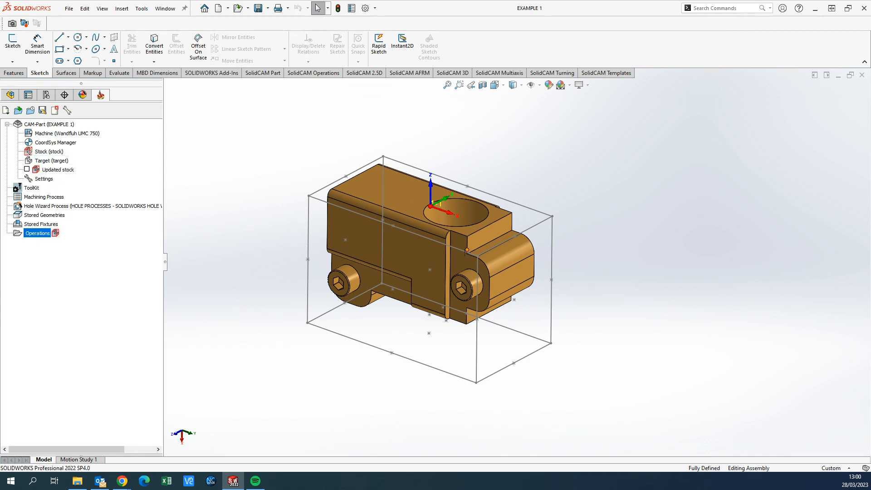
{"action": "middle_click_drag", "start_coordinate": [467, 250], "coordinate": [489, 229]}
{"action": "scroll", "coordinate": [470, 236], "scroll_direction": "up", "scroll_amount": 1}
{"action": "scroll", "coordinate": [470, 234], "scroll_direction": "down", "scroll_amount": 1}
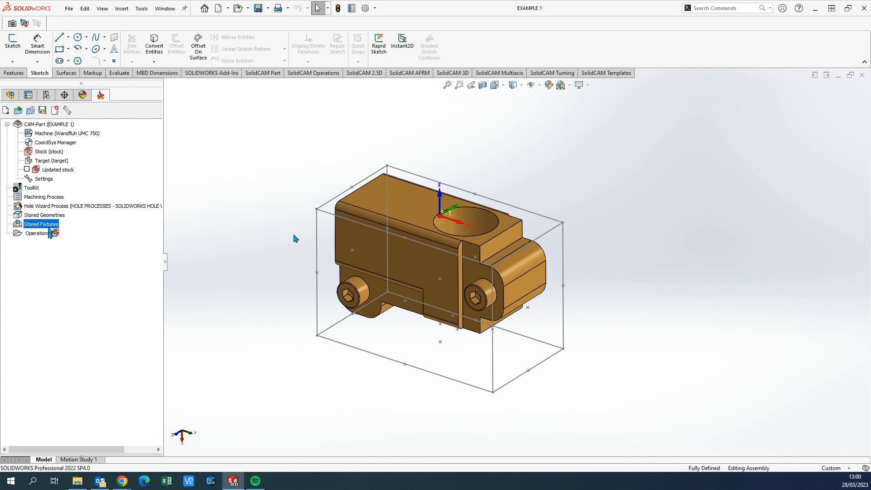
Add a machine setup named Setup1 at the start of the operations tree
{"action": "right_click", "coordinate": [45, 234]}
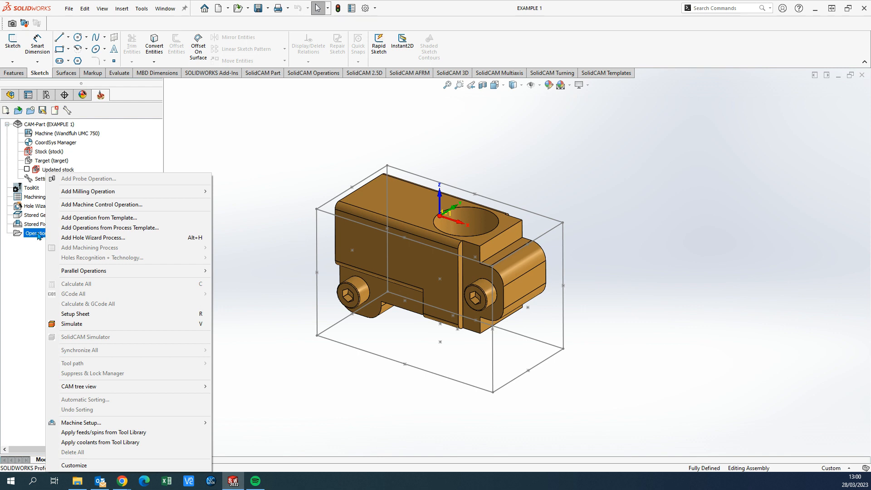
{"action": "mouse_move", "coordinate": [136, 423]}
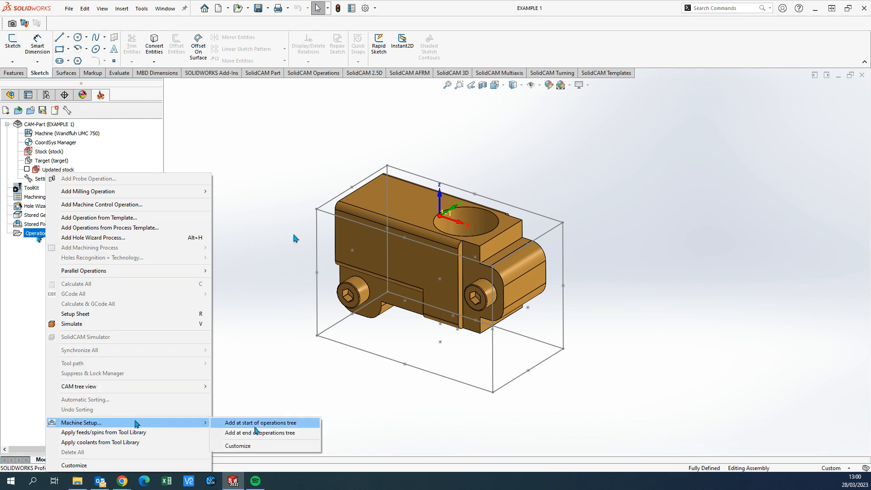
{"action": "left_click", "coordinate": [257, 424]}
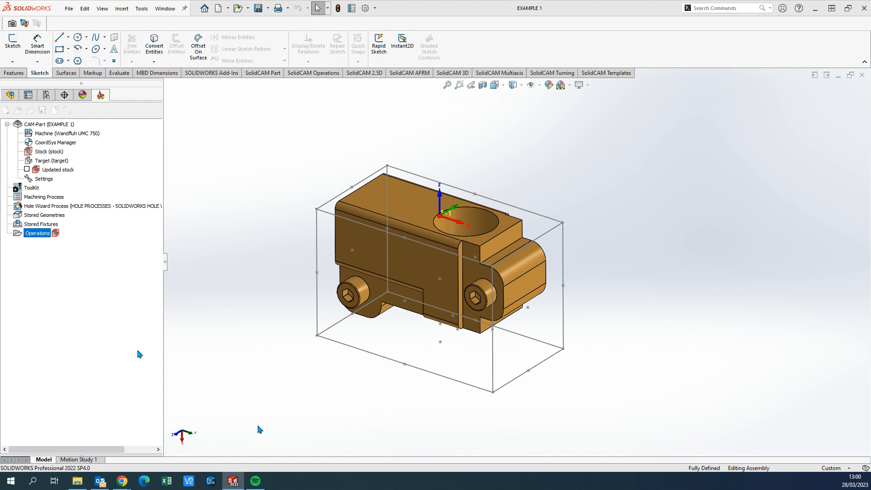
{"action": "left_click_drag", "start_coordinate": [14, 206], "coordinate": [664, 127]}
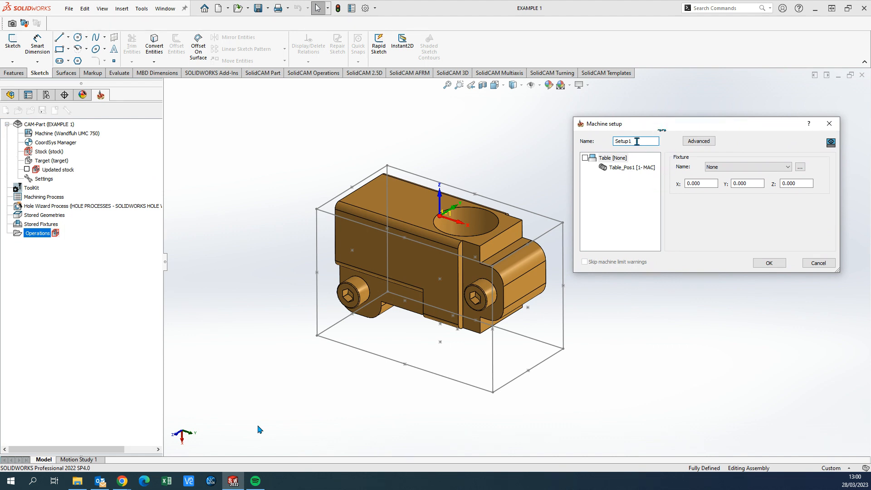
{"action": "type", "text": "1"}
Check the setup's table fixture and Table_Pos1 home, keeping fixture None and home 1- MAC, and accept the machine setup
{"action": "left_click", "coordinate": [618, 158]}
{"action": "left_click", "coordinate": [620, 168]}
{"action": "left_click", "coordinate": [618, 158]}
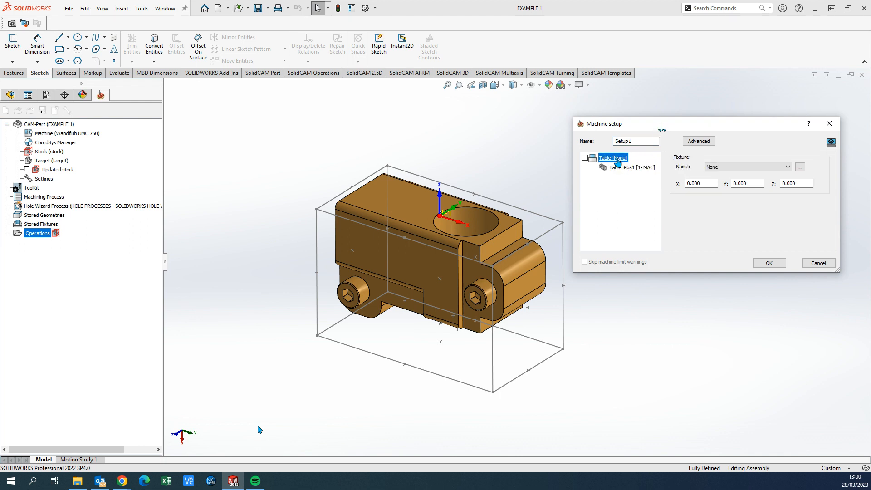
{"action": "left_click", "coordinate": [623, 168]}
{"action": "left_click", "coordinate": [615, 158]}
{"action": "left_click", "coordinate": [753, 169]}
{"action": "left_click", "coordinate": [748, 171]}
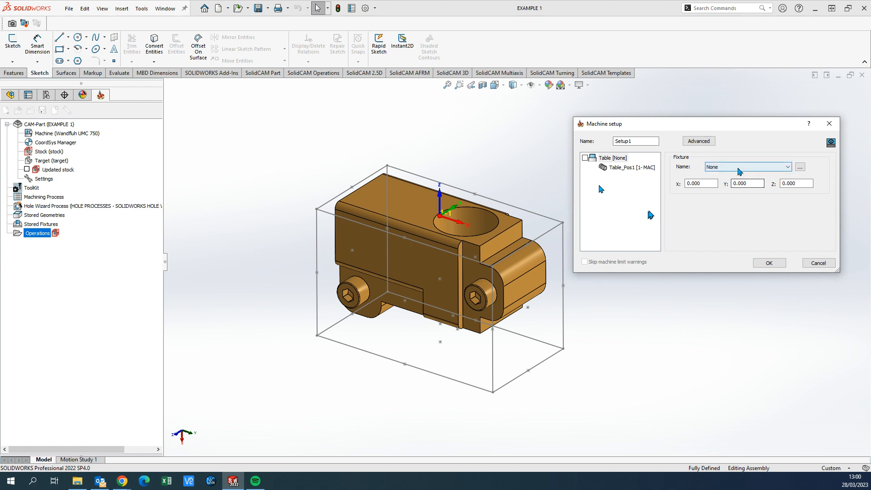
{"action": "left_click", "coordinate": [757, 167]}
{"action": "left_click", "coordinate": [758, 170]}
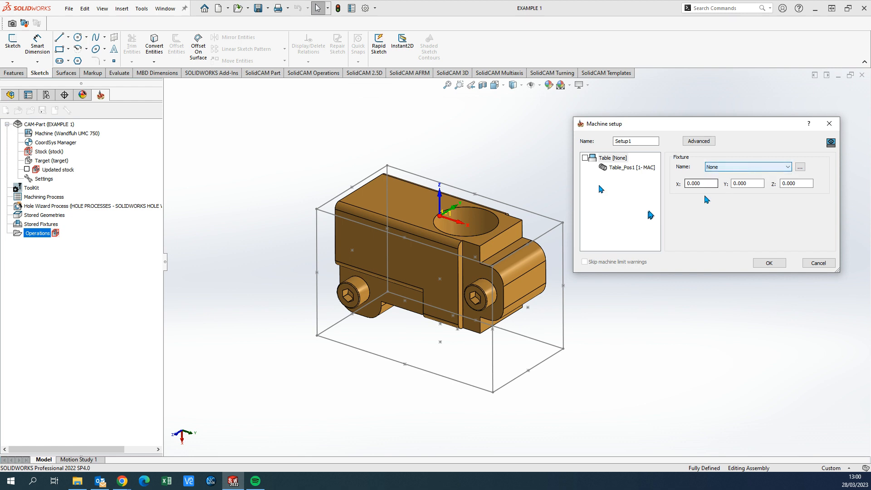
{"action": "left_click", "coordinate": [635, 166]}
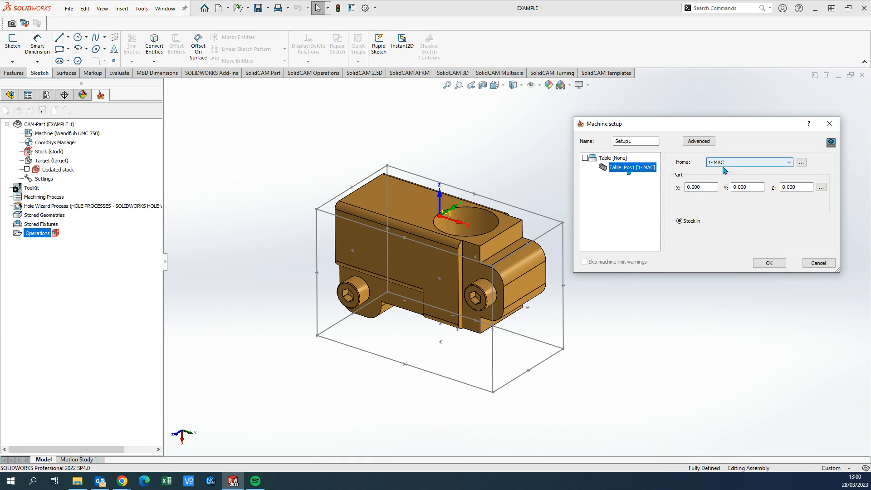
{"action": "left_click", "coordinate": [769, 262]}
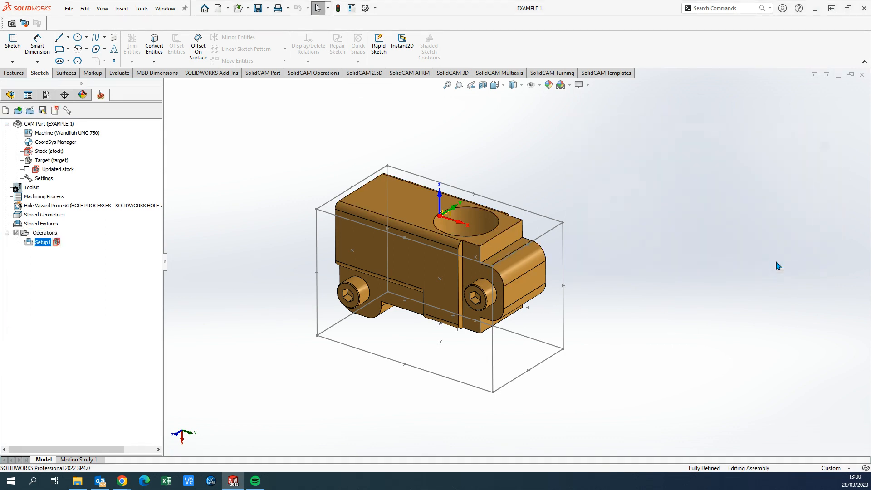
{"action": "right_click", "coordinate": [47, 244]}
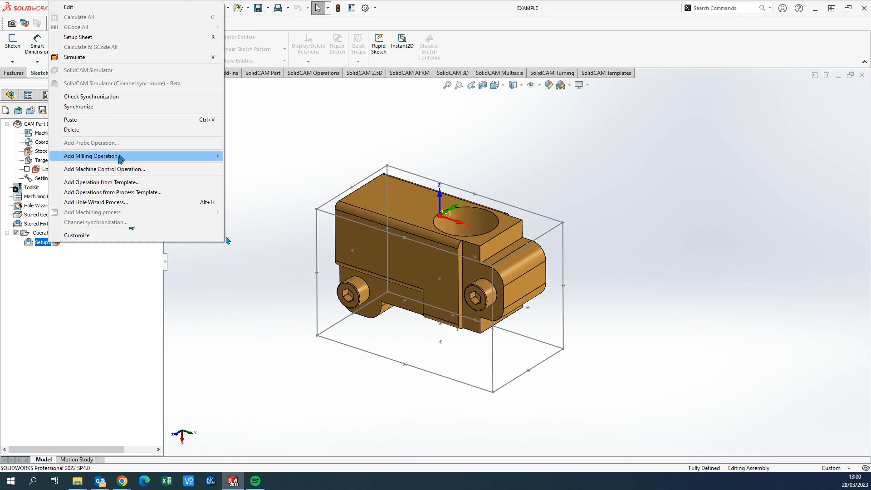
{"action": "mouse_move", "coordinate": [119, 158]}
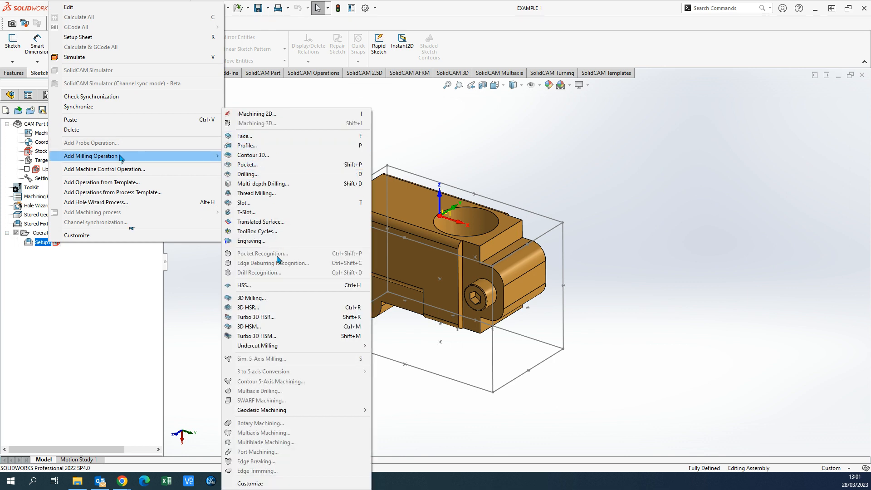
{"action": "left_click", "coordinate": [110, 292]}
{"action": "right_click", "coordinate": [45, 240]}
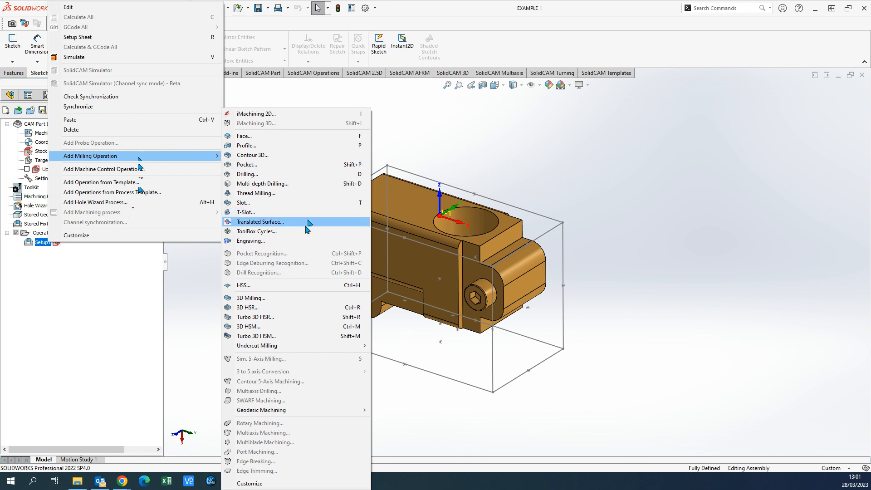
{"action": "right_click", "coordinate": [671, 225]}
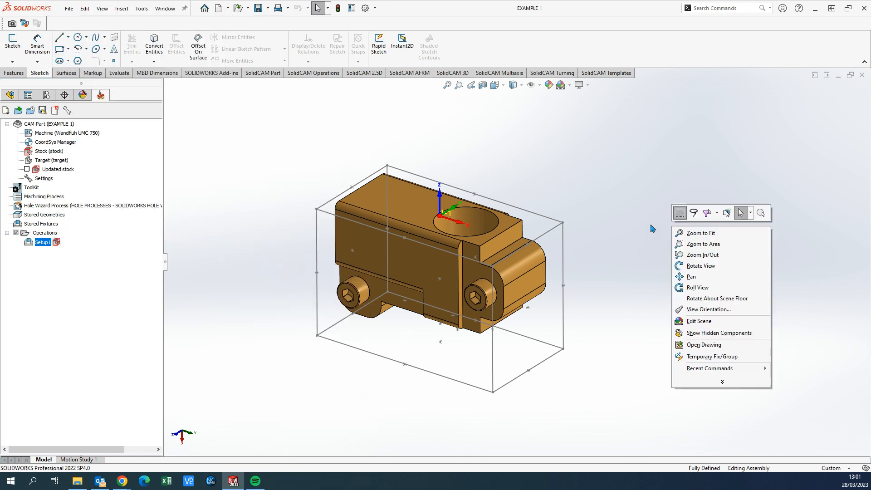
{"action": "middle_click_drag", "start_coordinate": [577, 228], "coordinate": [603, 215], "text": "ctrl"}
{"action": "mouse_move", "coordinate": [634, 239]}
{"action": "middle_mouse_down"}
{"action": "mouse_move", "coordinate": [636, 220]}
{"action": "mouse_move", "coordinate": [615, 214]}
{"action": "mouse_move", "coordinate": [614, 240]}
{"action": "mouse_move", "coordinate": [613, 229]}
{"action": "mouse_move", "coordinate": [622, 241]}
{"action": "middle_mouse_up"}
{"action": "right_click", "coordinate": [636, 226]}
{"action": "right_click", "coordinate": [605, 225]}
{"action": "left_click", "coordinate": [607, 223]}
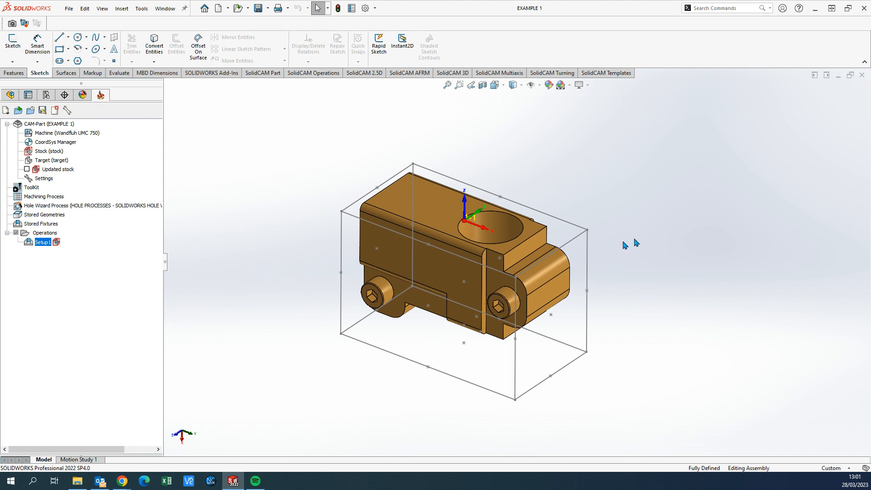
{"action": "middle_click_drag", "start_coordinate": [629, 227], "coordinate": [592, 226], "text": "ctrl"}
{"action": "right_click", "coordinate": [618, 216]}
{"action": "left_click", "coordinate": [608, 212]}
{"action": "right_click", "coordinate": [609, 240]}
{"action": "left_click", "coordinate": [594, 222]}
{"action": "right_click", "coordinate": [605, 212]}
{"action": "left_click", "coordinate": [593, 209]}
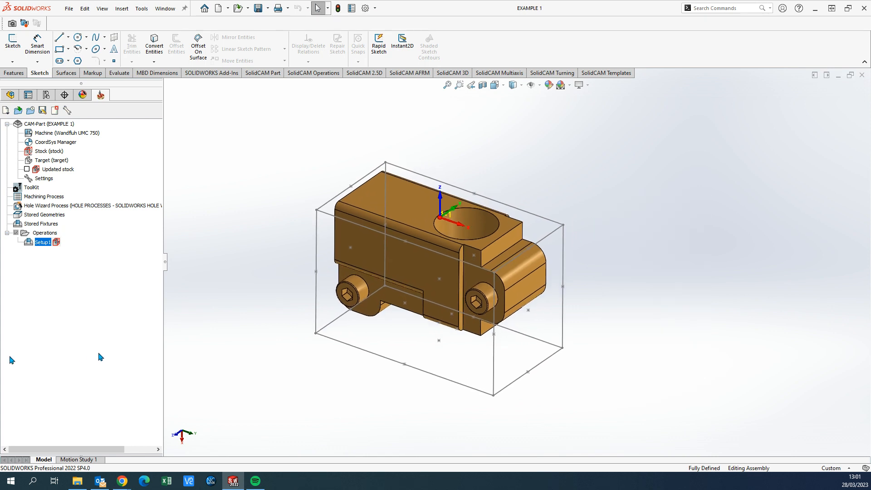
{"action": "right_click", "coordinate": [386, 393]}
{"action": "left_click", "coordinate": [356, 382]}
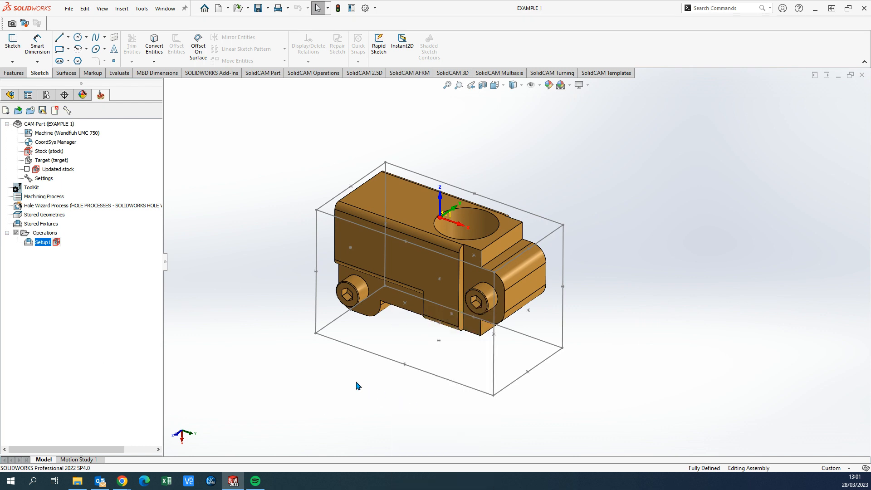